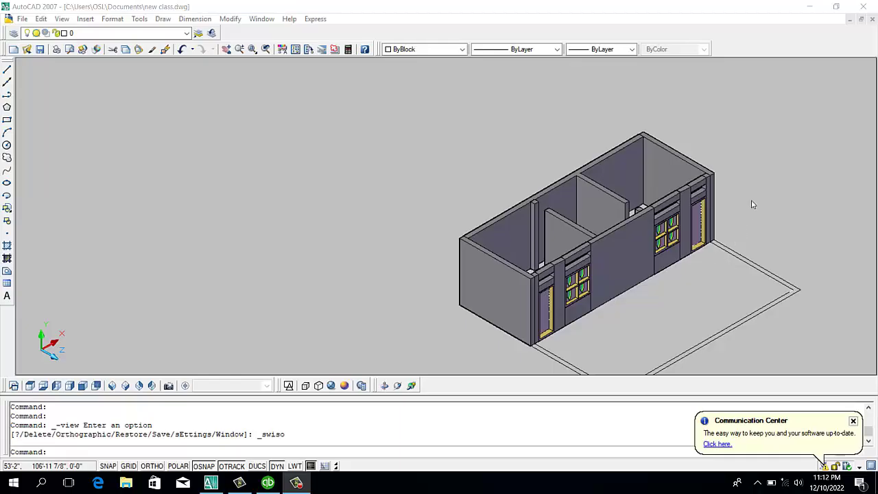
# Zoom around the walled model and try a box, then cancel it
pyautogui.click(799, 201)
pyautogui.click(792, 217)
pyautogui.scroll(4, 723, 214)
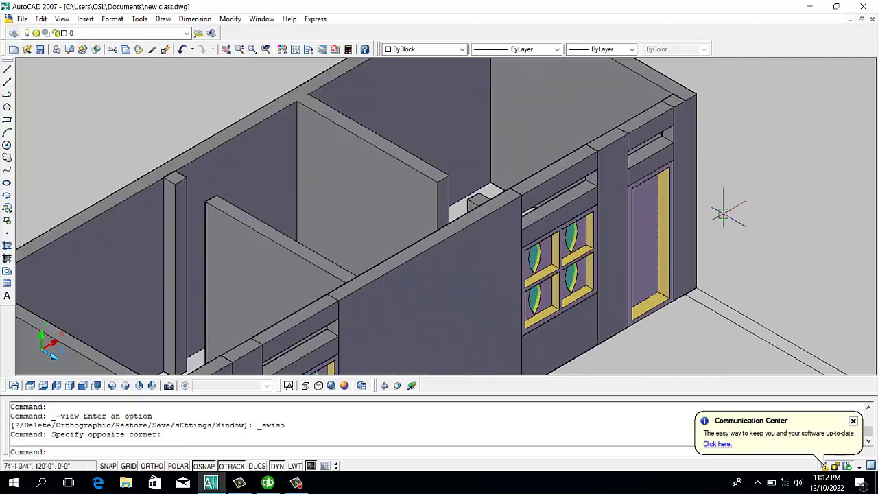
pyautogui.scroll(-3, 728, 212)
pyautogui.scroll(-2, 729, 209)
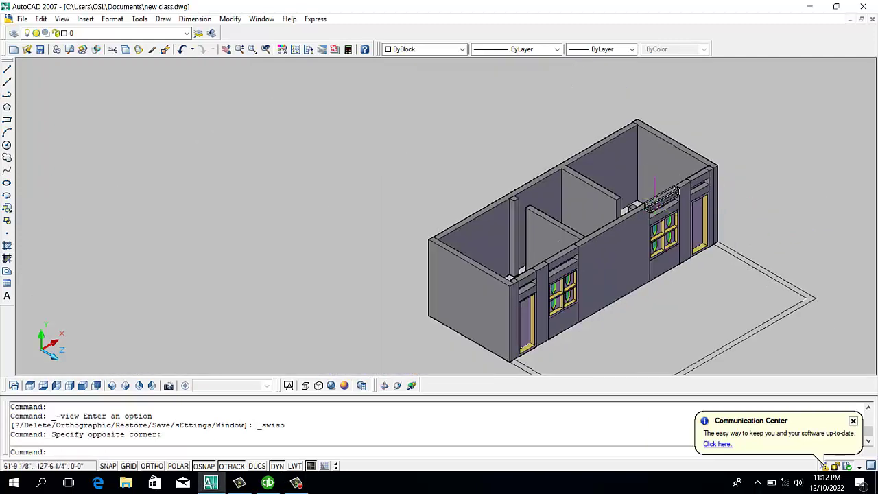
pyautogui.scroll(2, 648, 206)
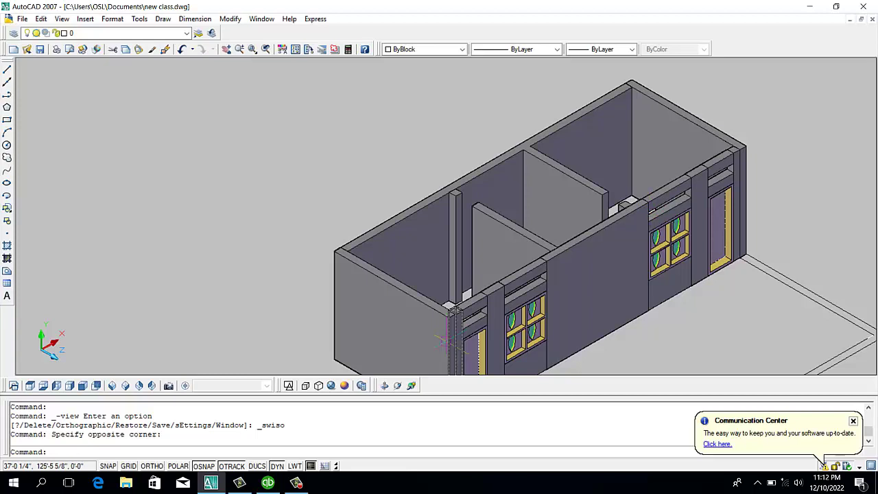
pyautogui.write('bo')
pyautogui.press('Return')
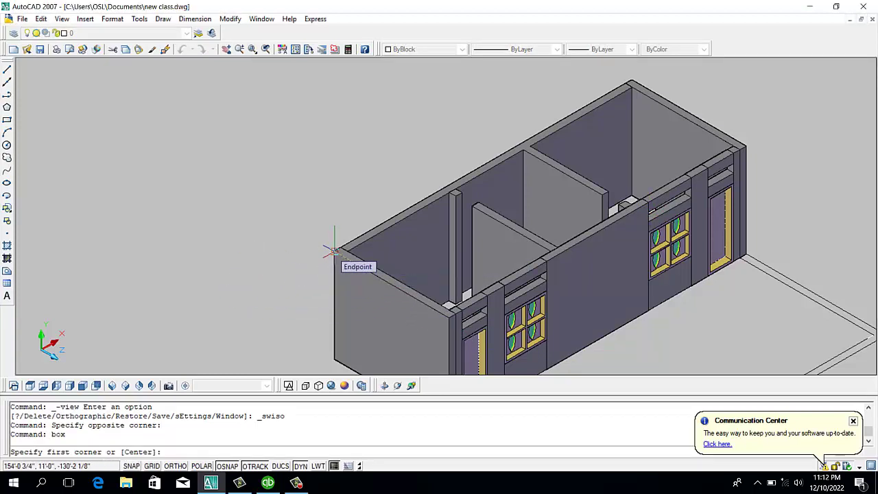
pyautogui.press('Escape')
# Check the drawing units, then start a box at the wall corner and cancel it
pyautogui.write('un')
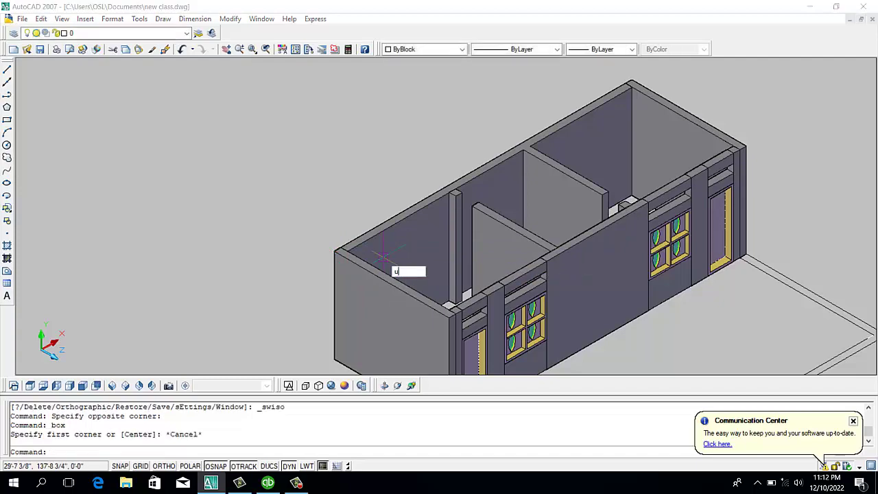
pyautogui.press('Return')
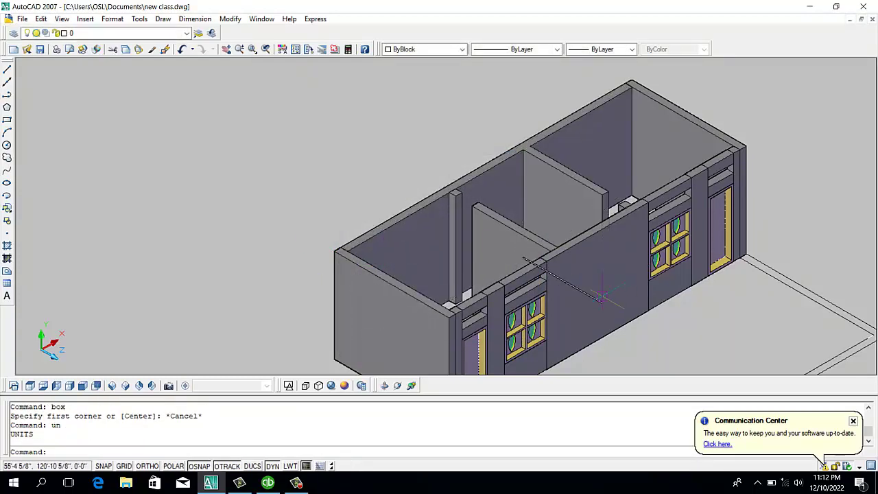
pyautogui.write('box')
pyautogui.press('Return')
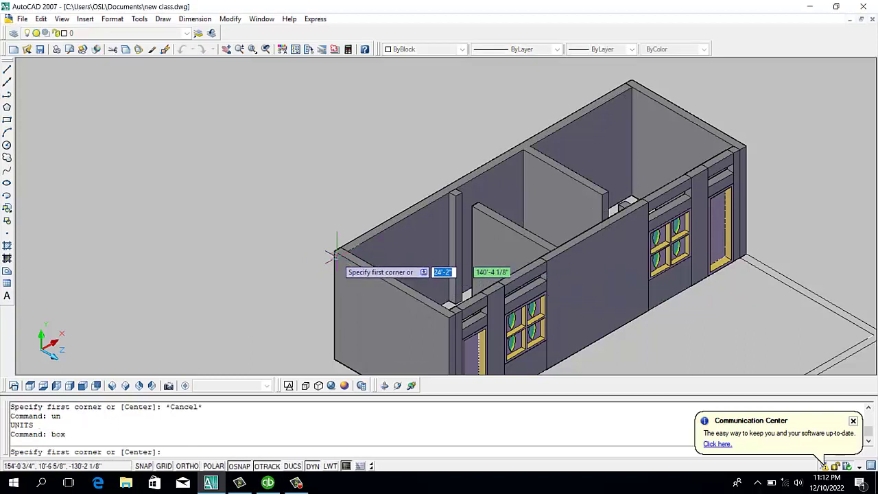
pyautogui.click(331, 248)
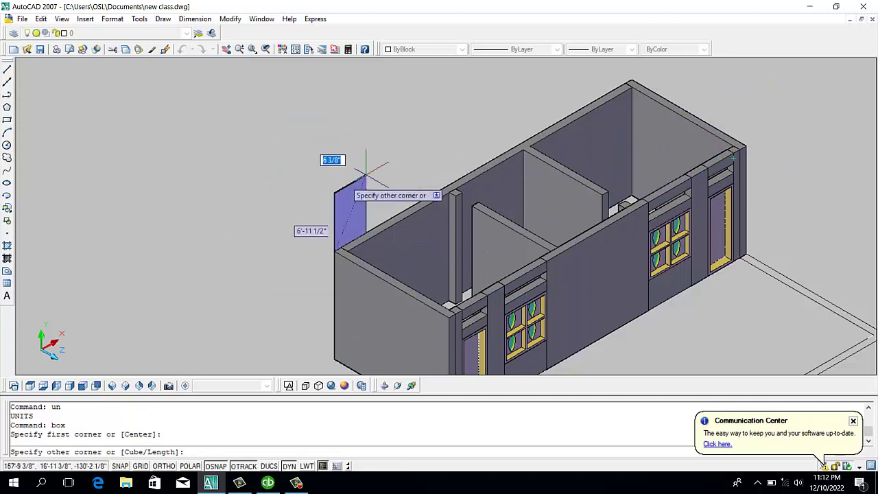
pyautogui.press('Escape')
pyautogui.press('Escape')
pyautogui.press('Escape')
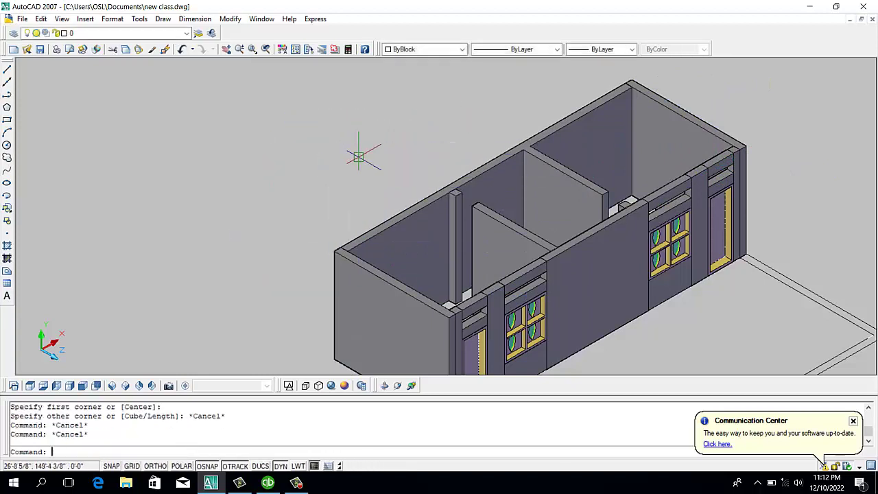
# Reset the coordinate system to World
pyautogui.write('ucs')
pyautogui.press('Return')
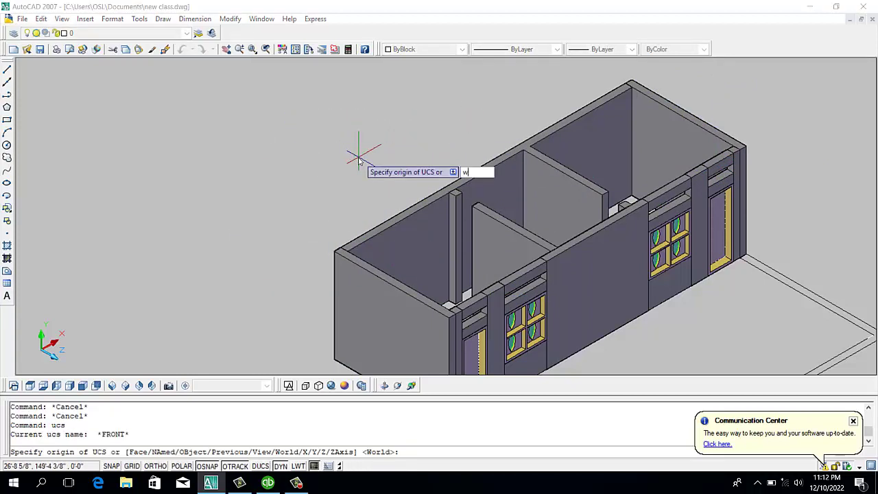
pyautogui.write('w')
pyautogui.press('Return')
# Draw a 4-high box roof slab between opposite wall corners and zoom to check it
pyautogui.write('box')
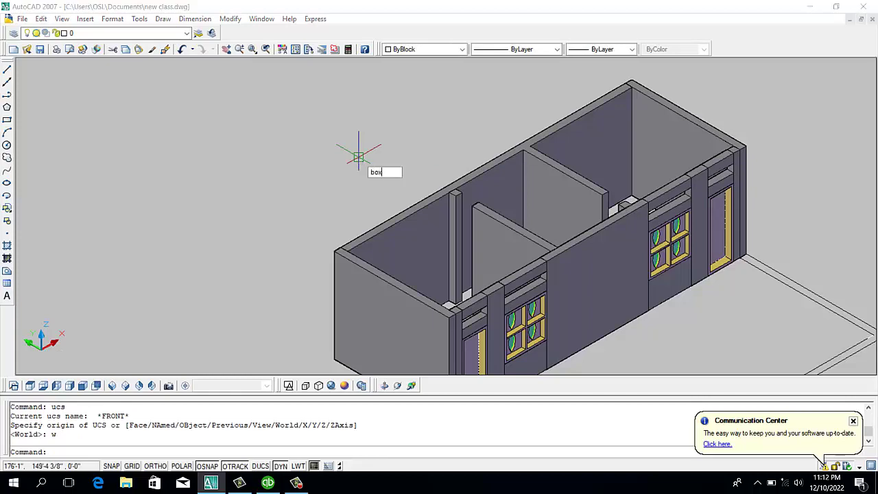
pyautogui.press('Return')
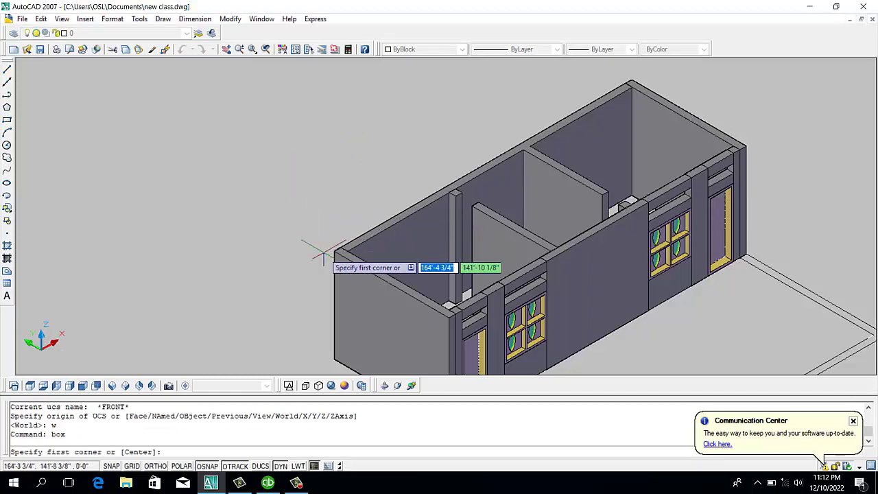
pyautogui.click(334, 251)
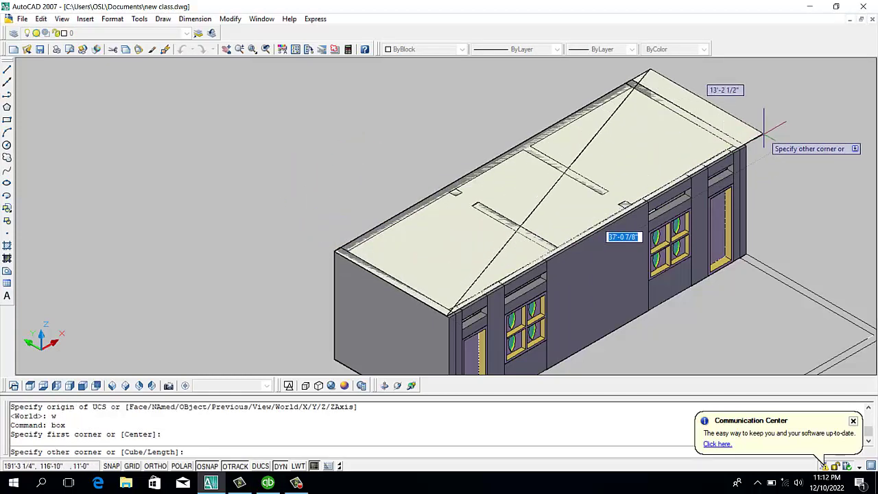
pyautogui.click(745, 146)
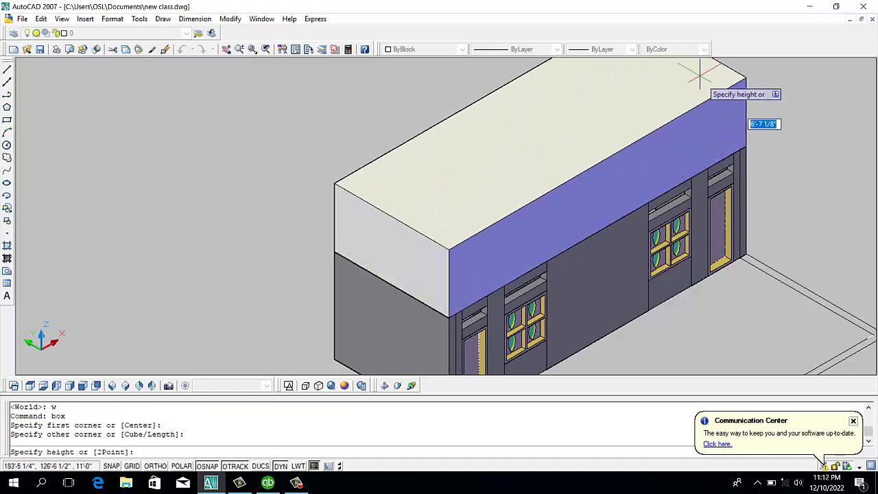
pyautogui.write('4')
pyautogui.press('Return')
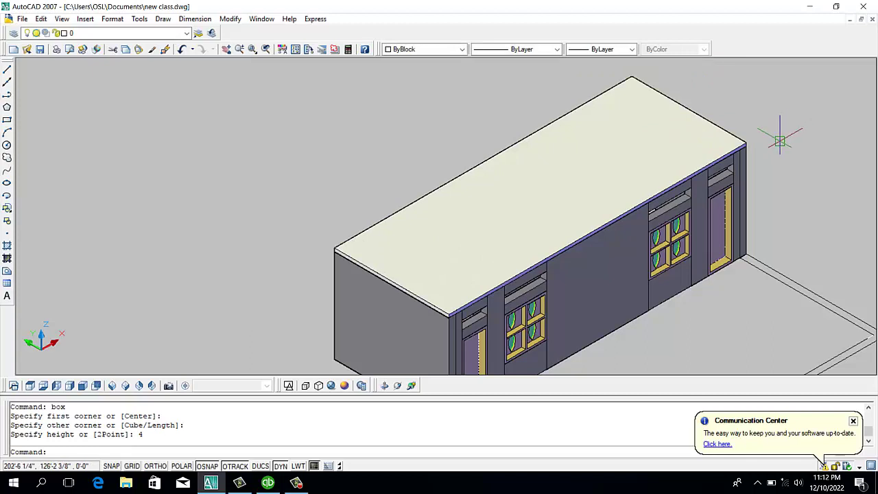
pyautogui.scroll(-4, 782, 139)
pyautogui.scroll(2, 782, 139)
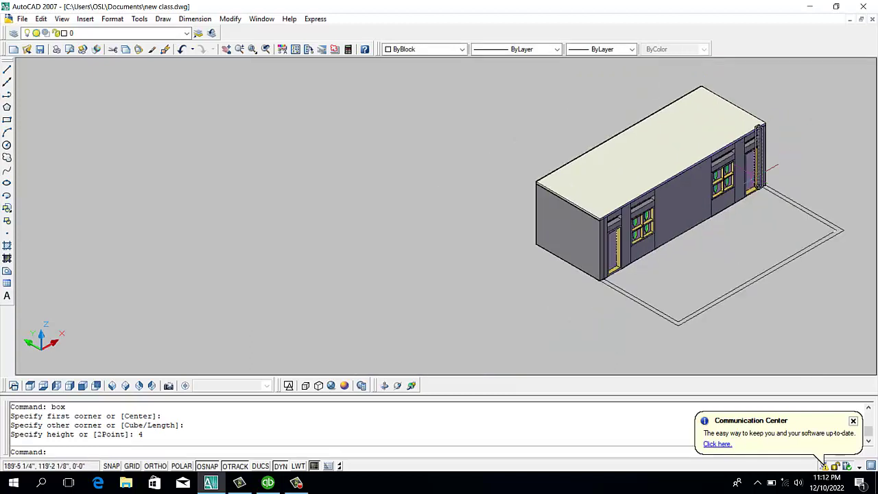
pyautogui.scroll(-2, 697, 271)
pyautogui.scroll(3, 574, 268)
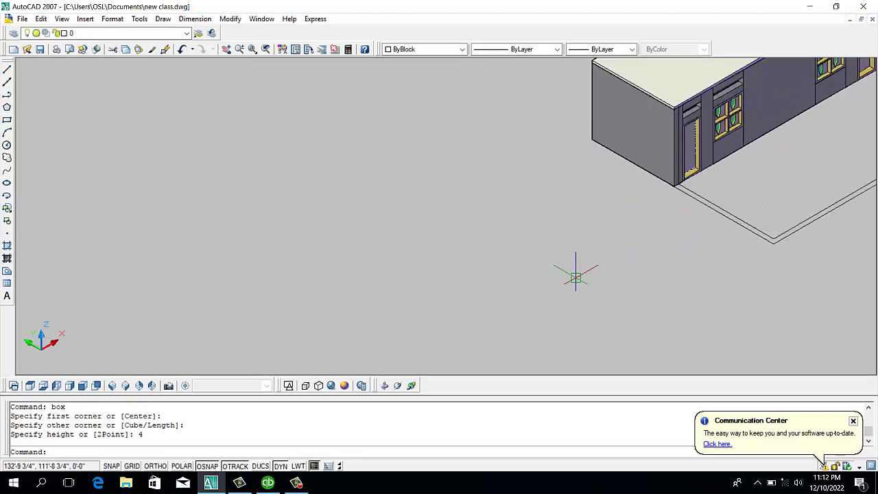
pyautogui.press('Escape')
pyautogui.press('Escape')
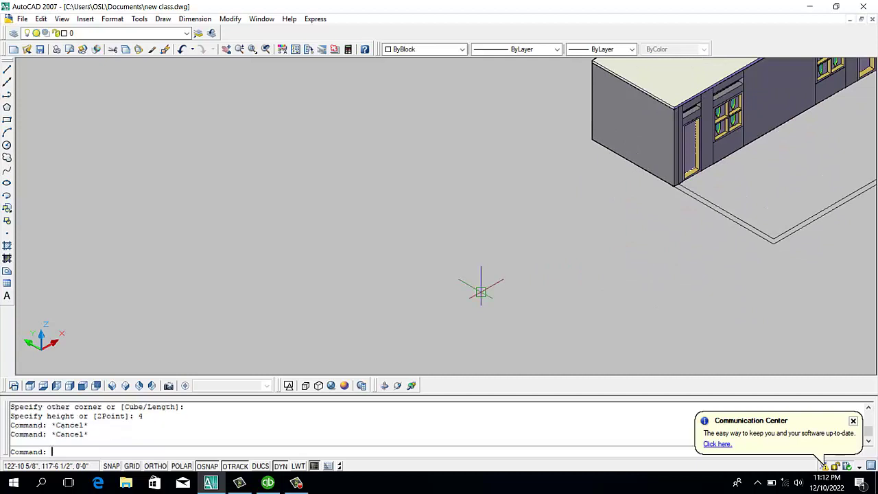
# Start a rectangle at a corner point, then cancel it
pyautogui.write('rec')
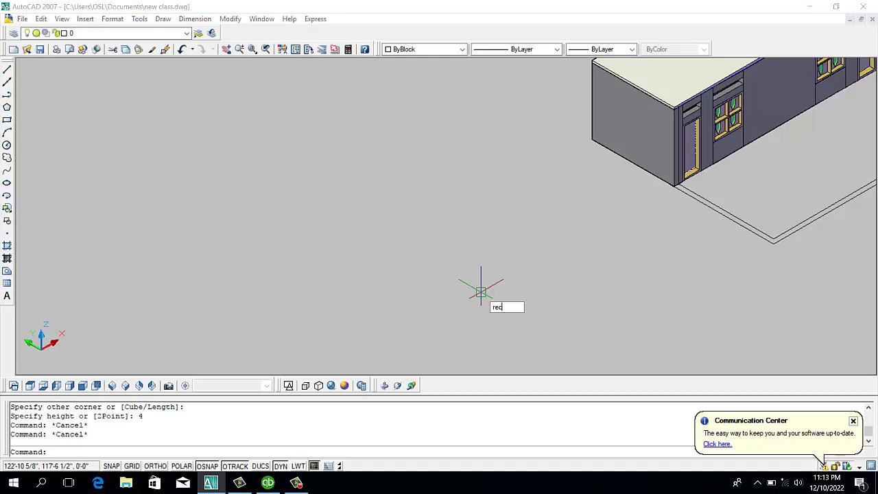
pyautogui.press('Return')
pyautogui.click(523, 232)
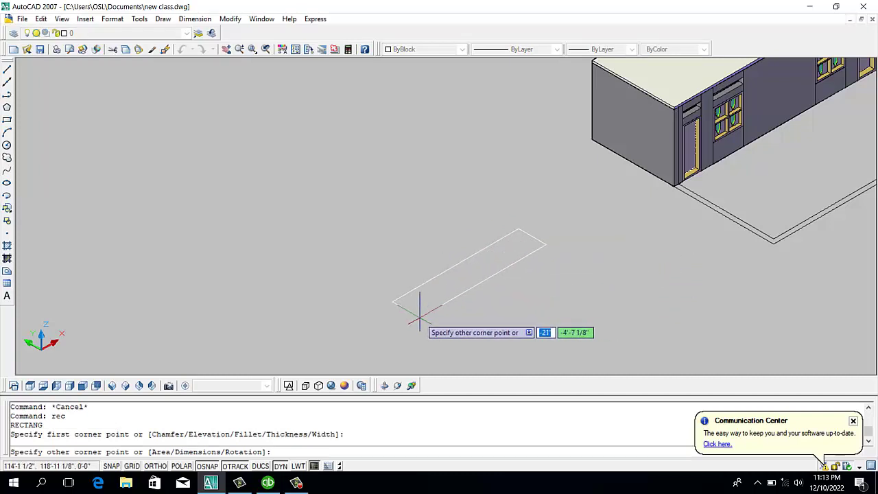
pyautogui.press('Escape')
pyautogui.scroll(-3, 487, 249)
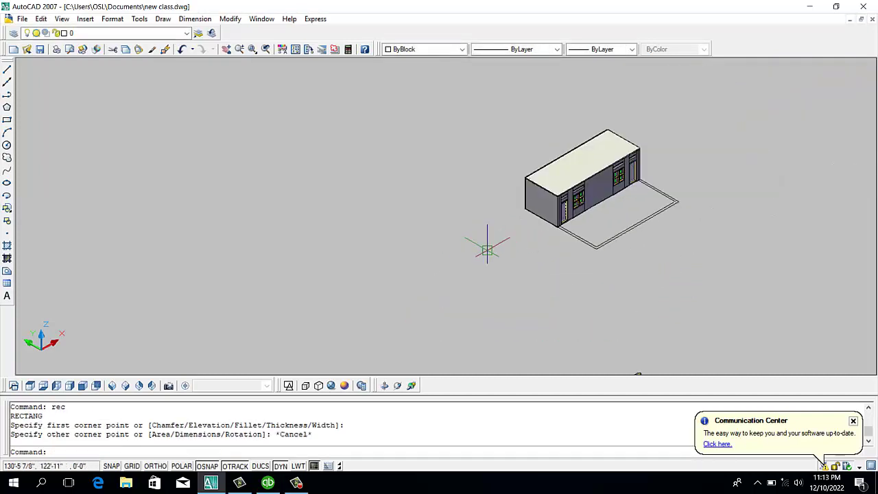
pyautogui.scroll(1, 486, 245)
# Try a second rectangle with a size entry of 5, then cancel it
pyautogui.write('rec')
pyautogui.press('Return')
pyautogui.click(420, 242)
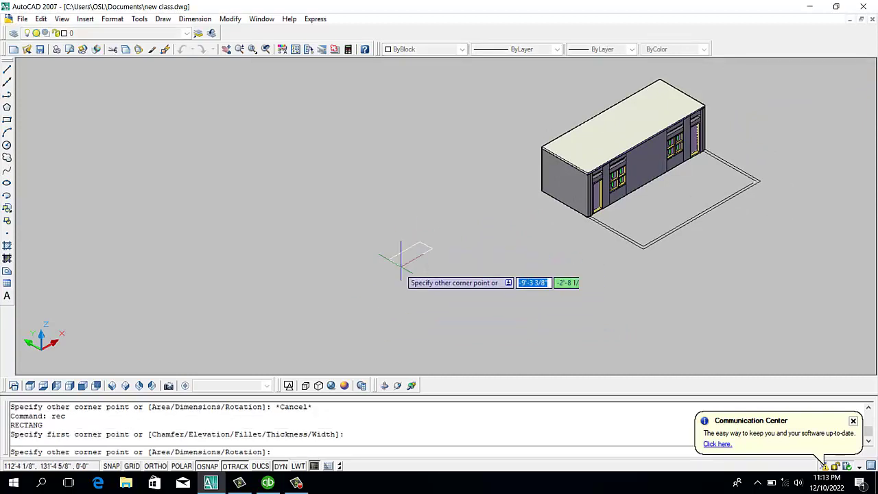
pyautogui.press('F8')
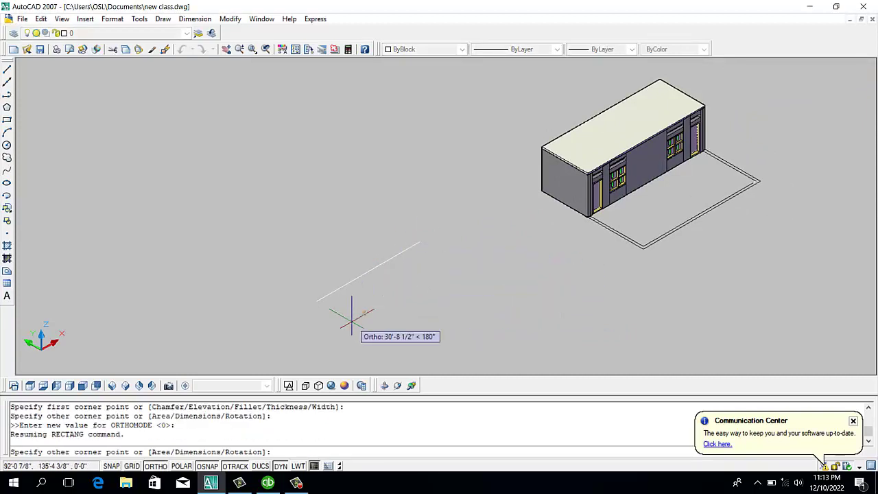
pyautogui.press('F8')
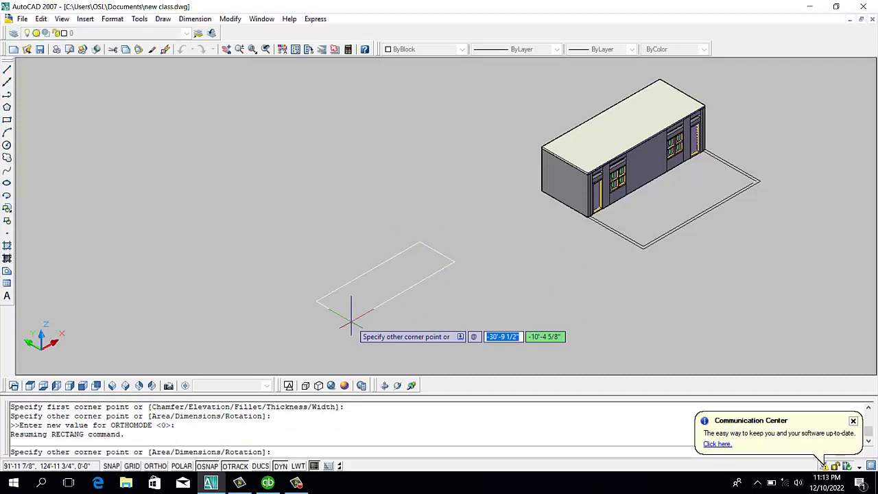
pyautogui.write("5'9")
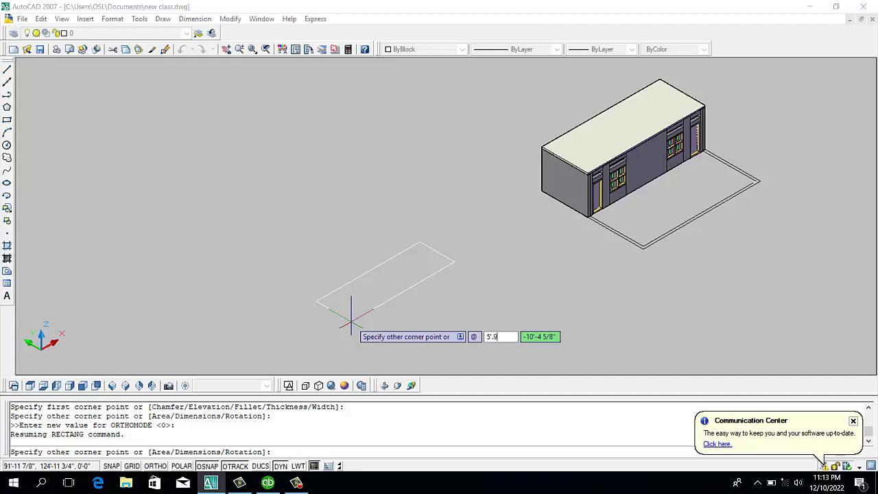
pyautogui.press('Return')
pyautogui.write('n')
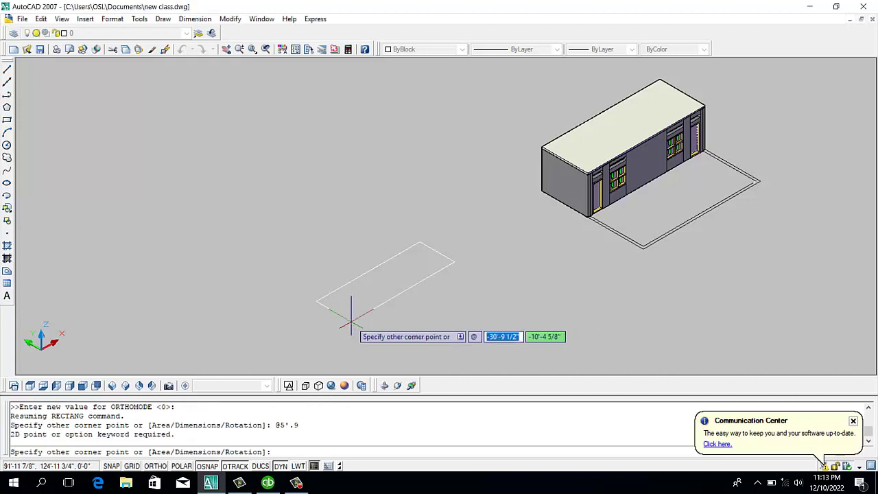
pyautogui.press('Escape')
pyautogui.press('Escape')
# Draw the 5' by 9 tread rectangle from a picked corner and zoom in on it
pyautogui.write('rec')
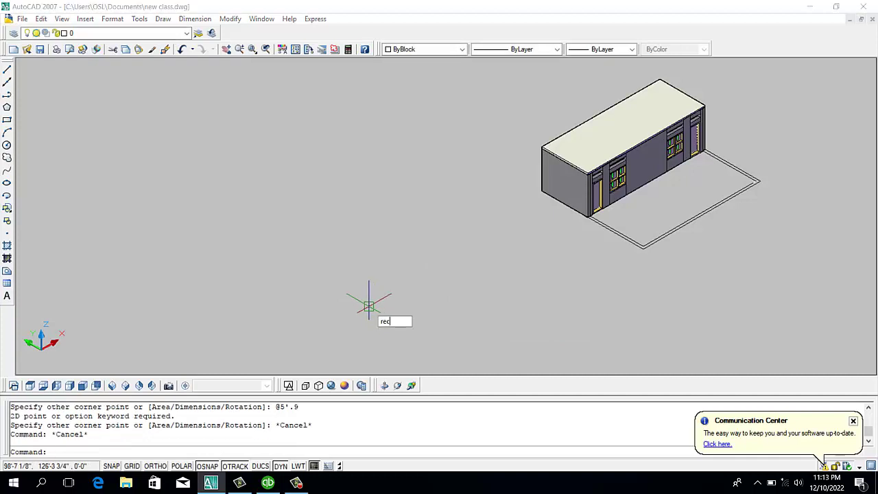
pyautogui.press('Return')
pyautogui.click(401, 235)
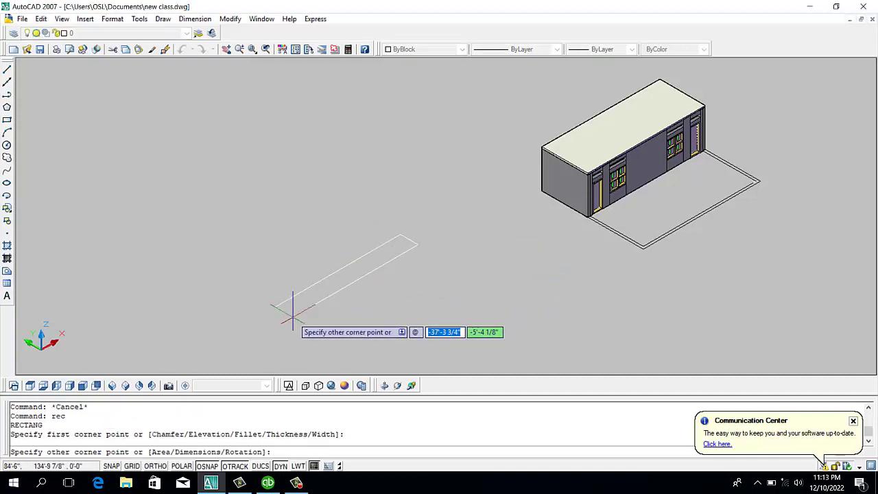
pyautogui.write('3')
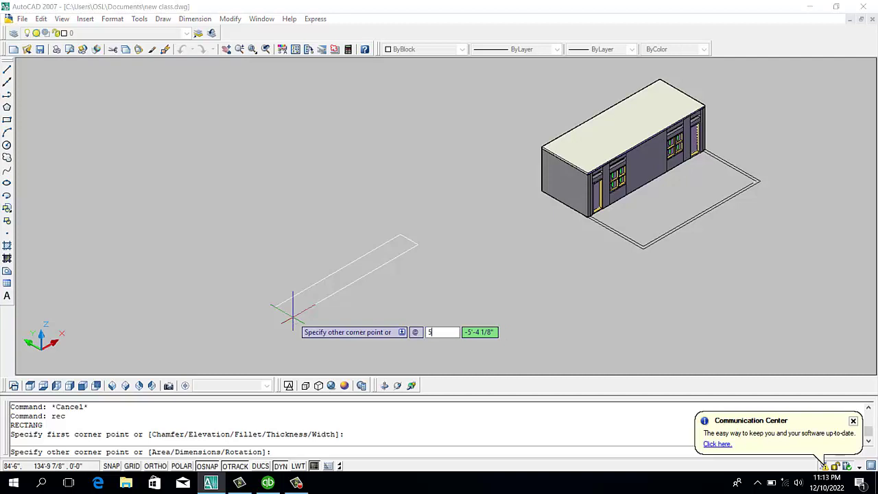
pyautogui.press('Tab')
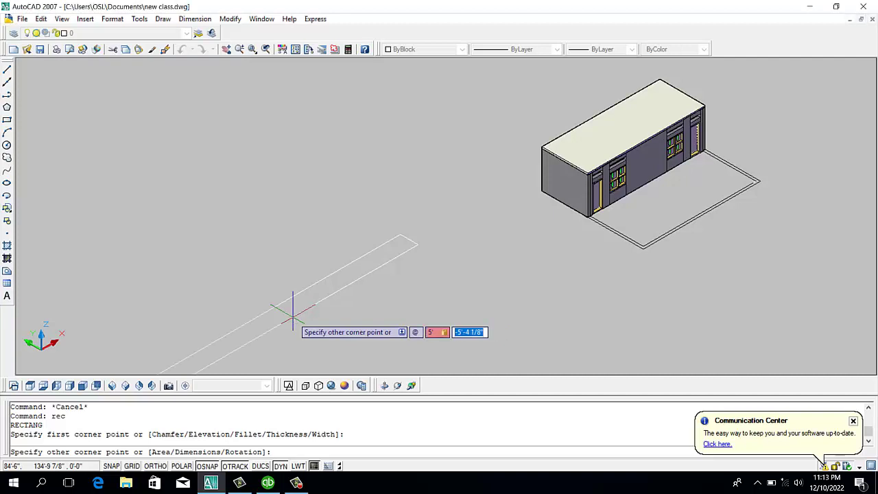
pyautogui.write('9')
pyautogui.press('Return')
pyautogui.scroll(3, 409, 220)
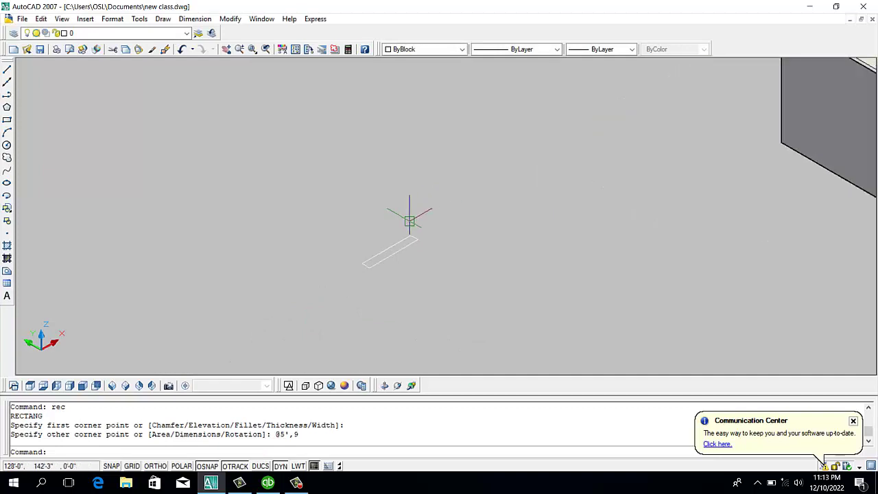
pyautogui.scroll(2, 353, 284)
pyautogui.scroll(2, 318, 333)
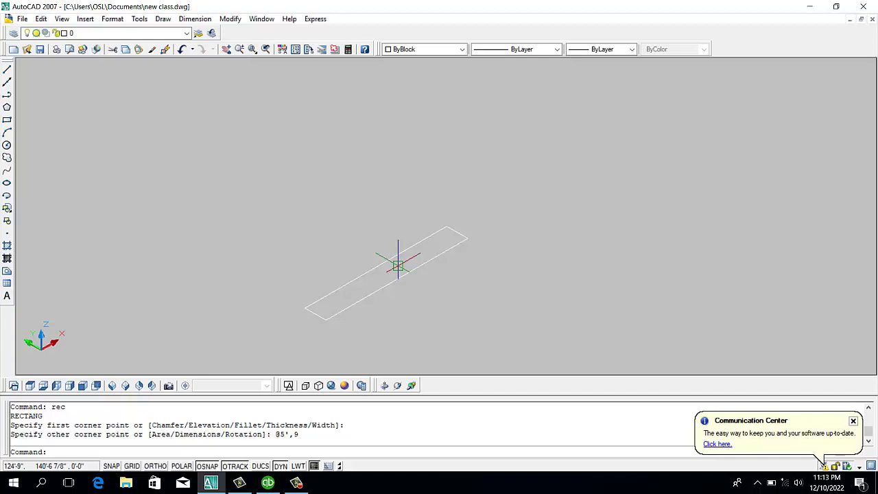
# Extrude the 5' by 9 rectangle 8 units high into a solid tread block
pyautogui.write('ex')
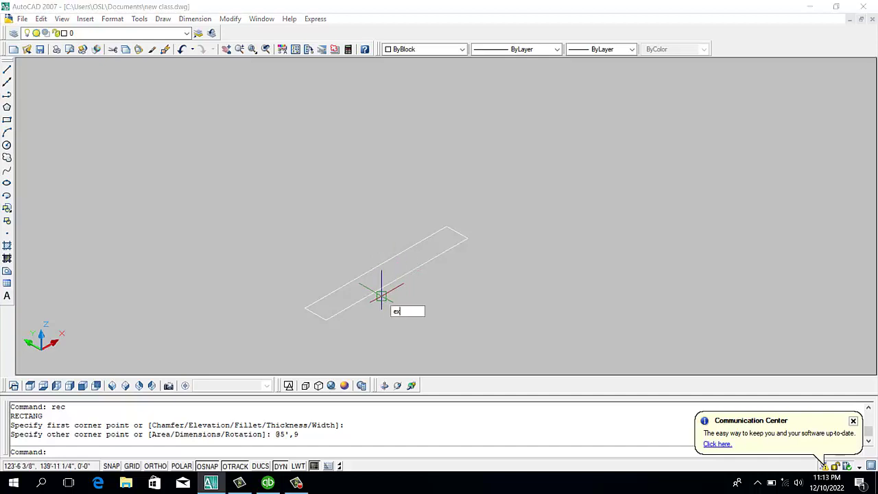
pyautogui.press('Return')
pyautogui.click(381, 293)
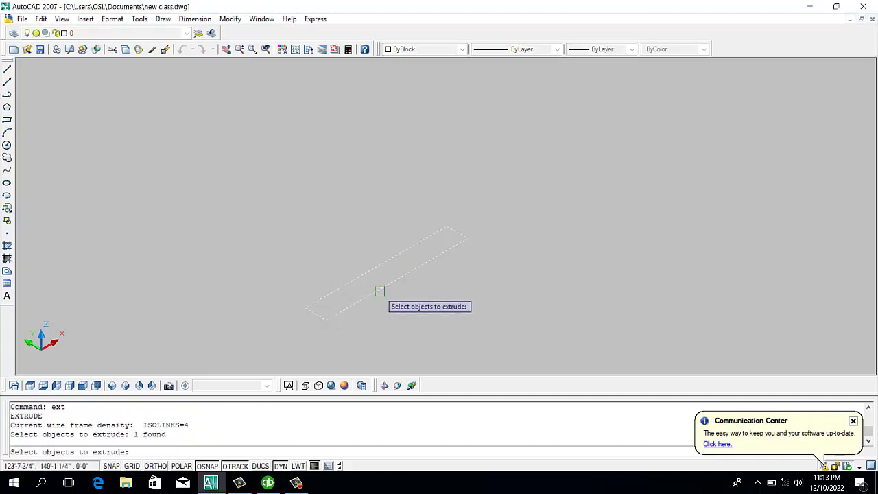
pyautogui.press('Return')
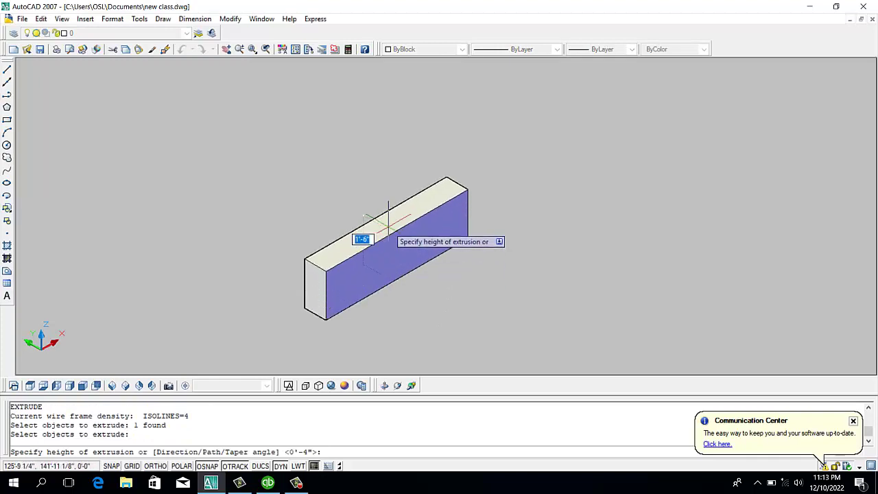
pyautogui.write('8')
pyautogui.press('Return')
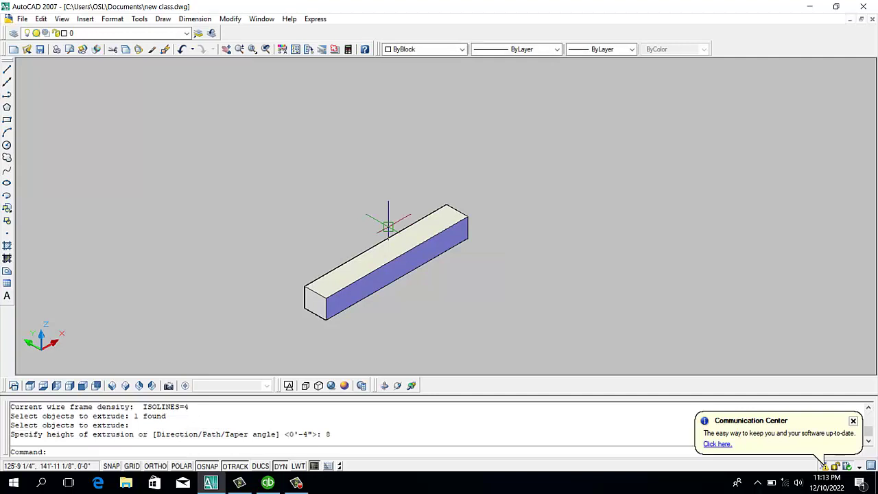
# Copy the tread block from its front-bottom corner repeatedly, each copy one step up and back
pyautogui.write('c')
pyautogui.press('Return')
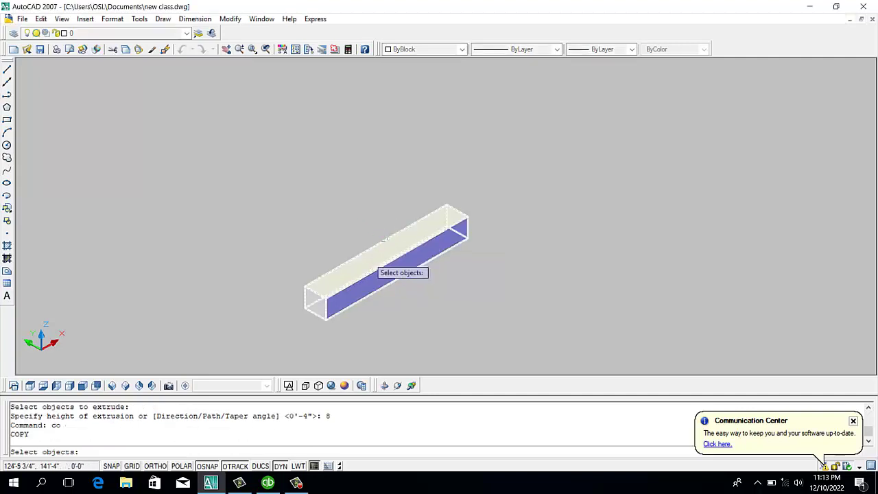
pyautogui.click(354, 291)
pyautogui.press('Return')
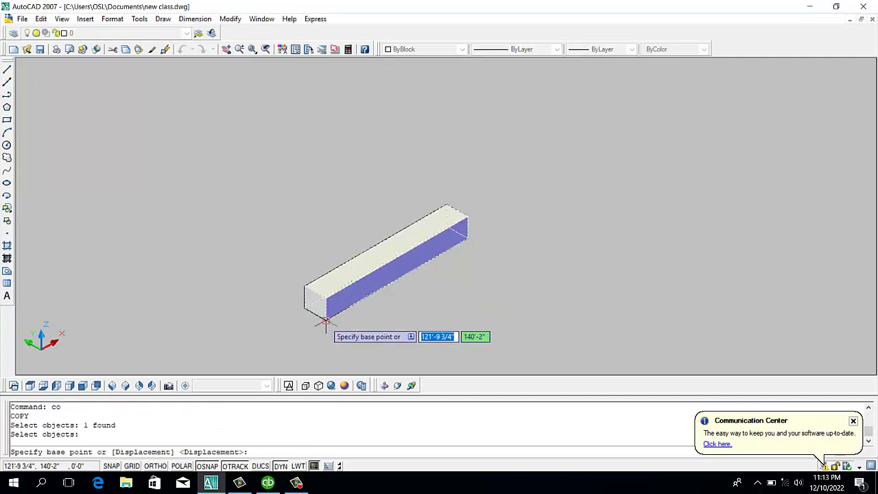
pyautogui.click(325, 320)
pyautogui.click(304, 287)
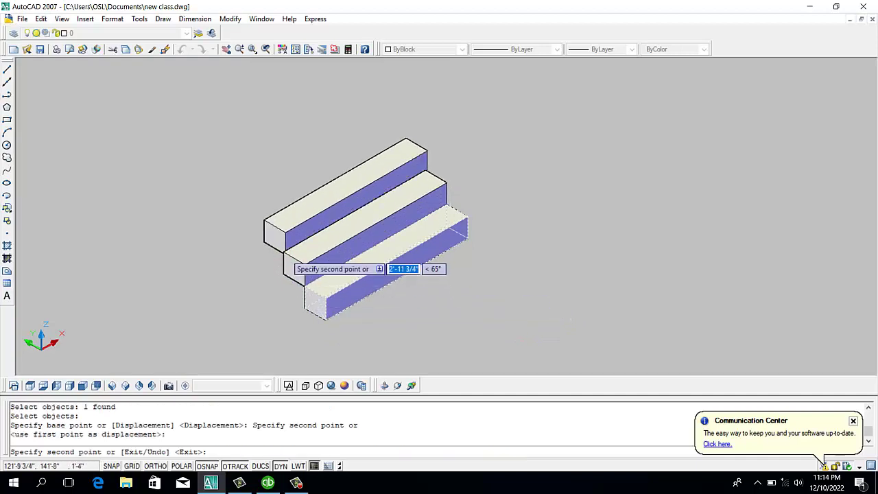
pyautogui.click(283, 252)
pyautogui.click(262, 218)
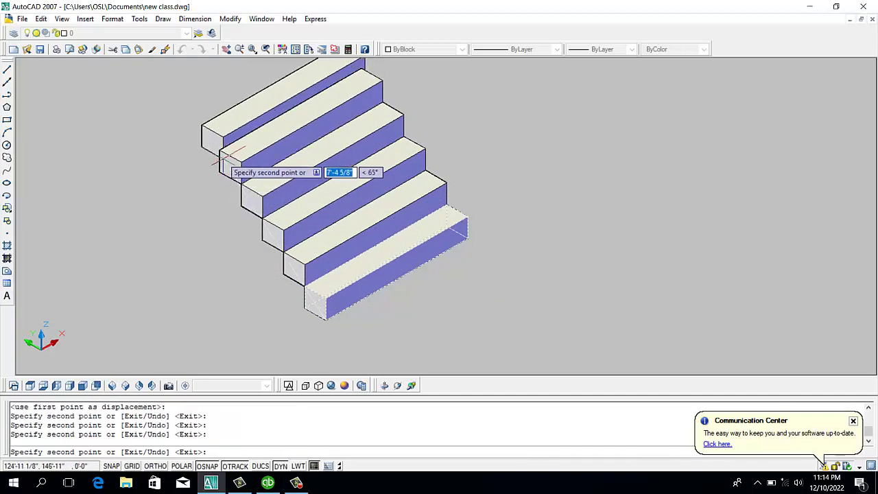
pyautogui.click(220, 150)
pyautogui.press('Escape')
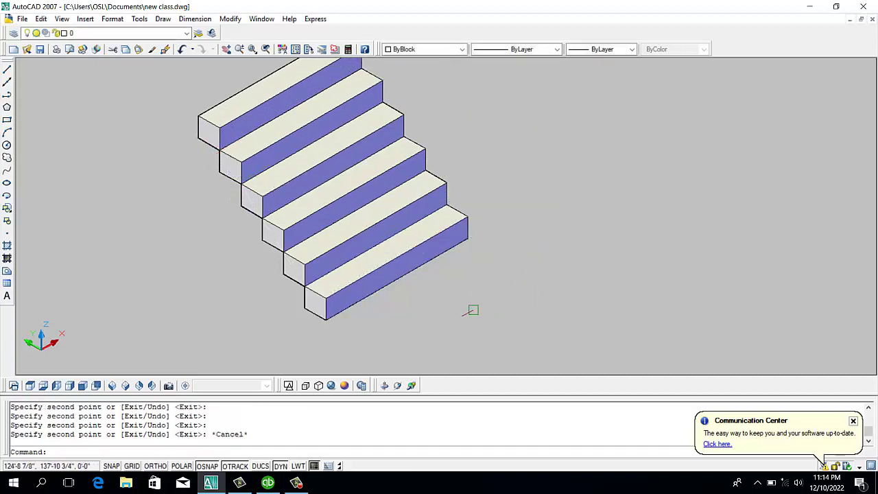
pyautogui.scroll(-4, 472, 296)
# Delete the five upper step copies with a crossing window and switch to 2D Wireframe
pyautogui.scroll(2, 471, 245)
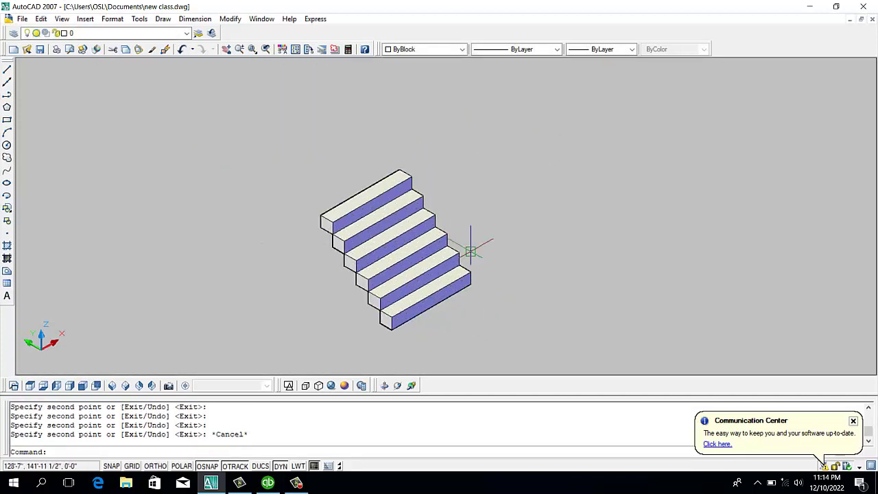
pyautogui.scroll(2, 430, 299)
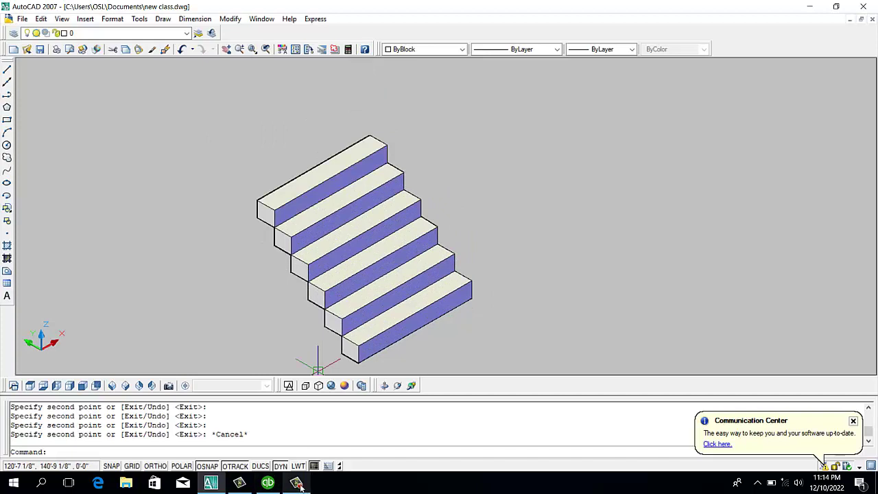
pyautogui.scroll(-6, 455, 205)
pyautogui.scroll(-2, 539, 205)
pyautogui.scroll(5, 450, 218)
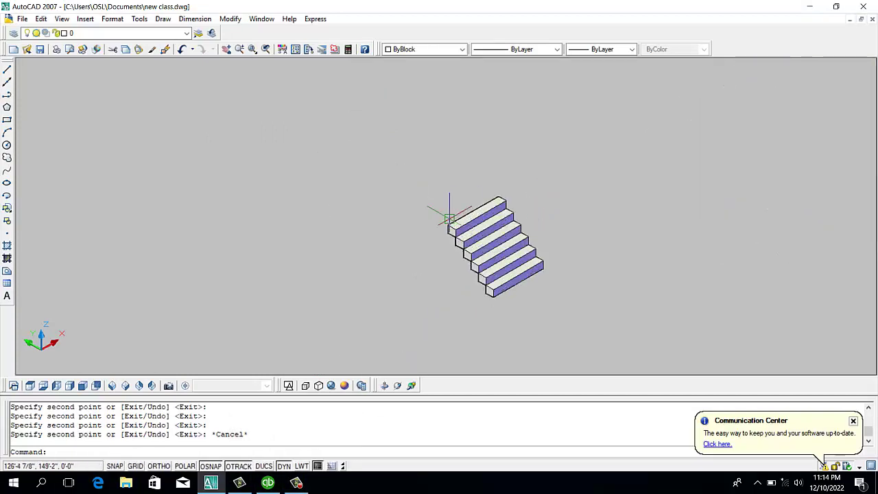
pyautogui.scroll(3, 493, 267)
pyautogui.scroll(2, 521, 288)
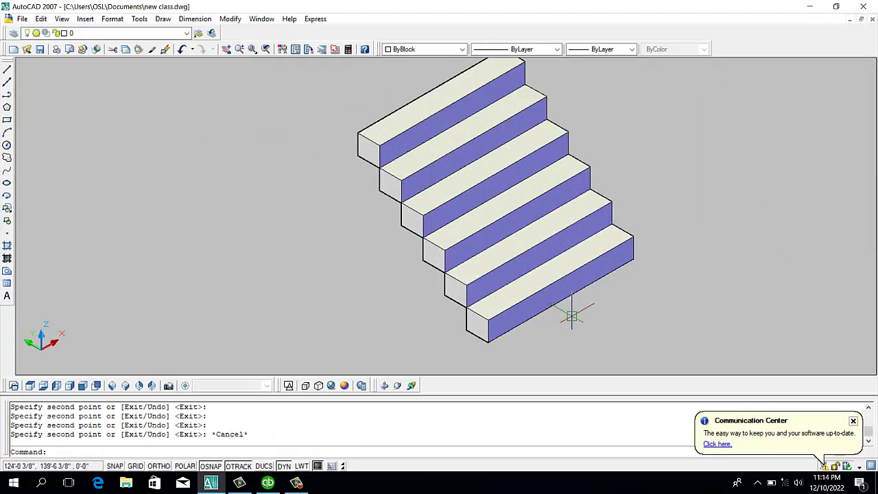
pyautogui.click(568, 69)
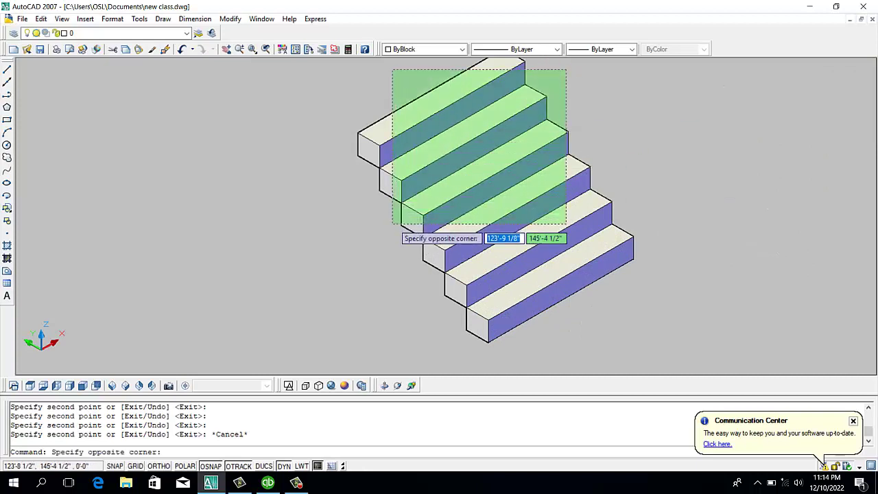
pyautogui.click(391, 227)
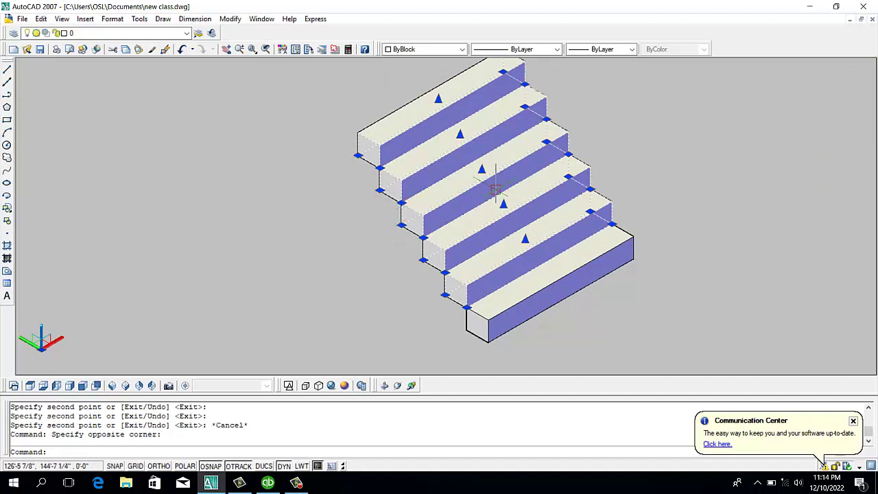
pyautogui.press('Delete')
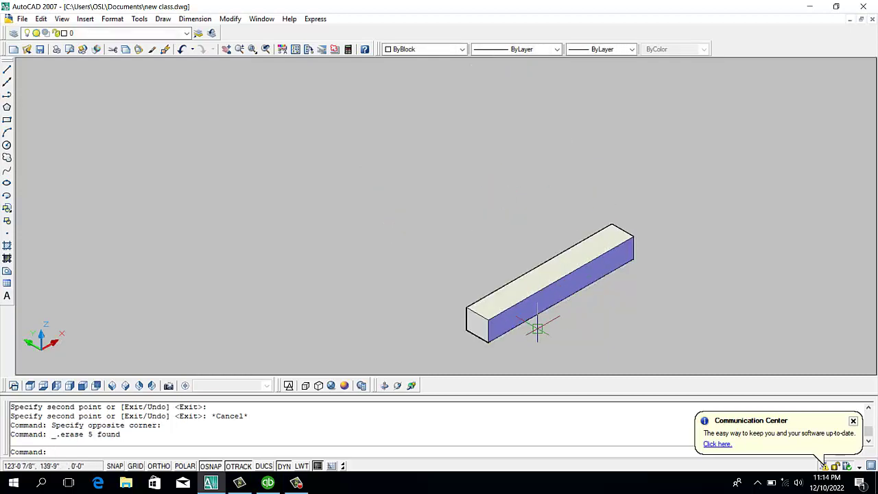
pyautogui.click(288, 386)
# Draw a 3-unit Ortho line from the block's edge, then delete the misplaced line
pyautogui.scroll(4, 520, 323)
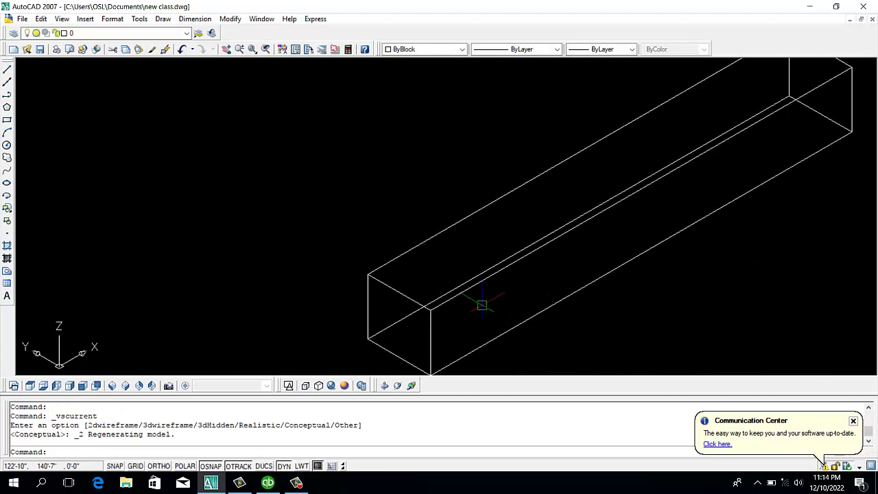
pyautogui.write('l')
pyautogui.press('Return')
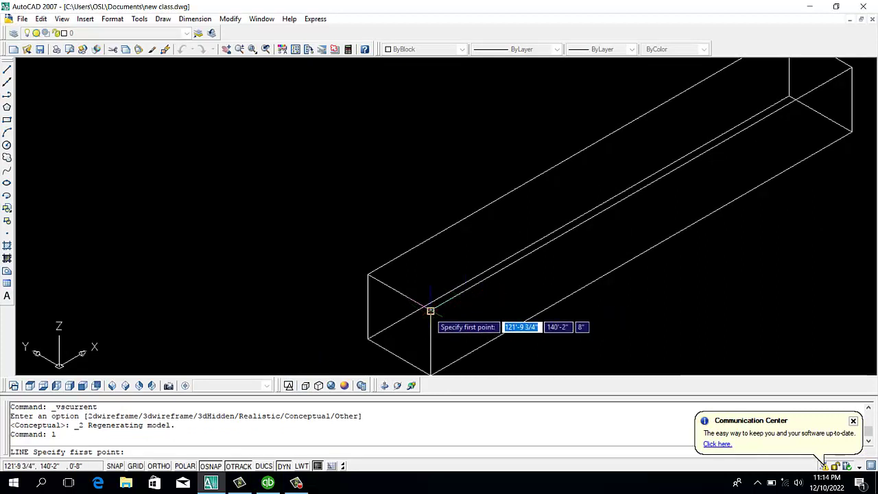
pyautogui.click(398, 293)
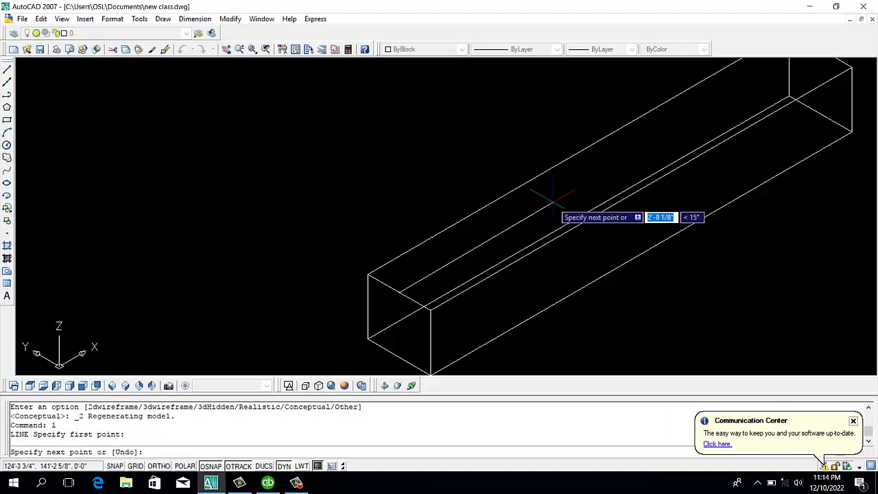
pyautogui.press('F8')
pyautogui.write('3')
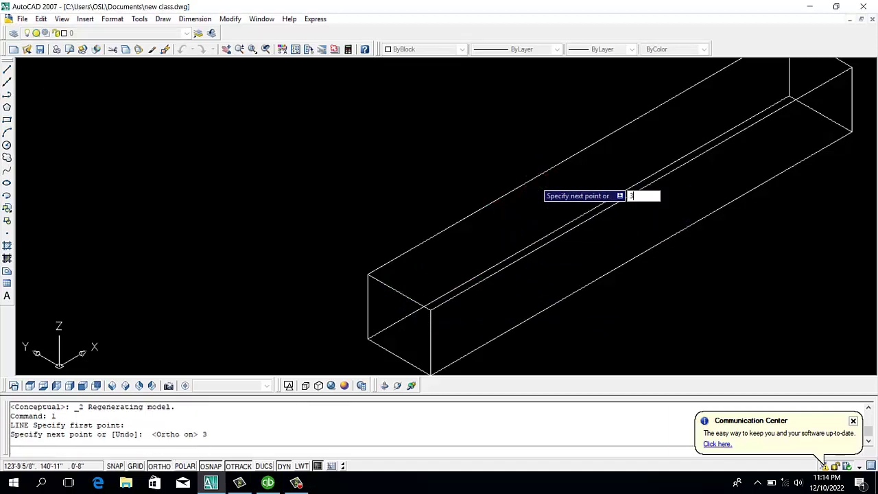
pyautogui.press('Return')
pyautogui.press('Return')
pyautogui.click(418, 275)
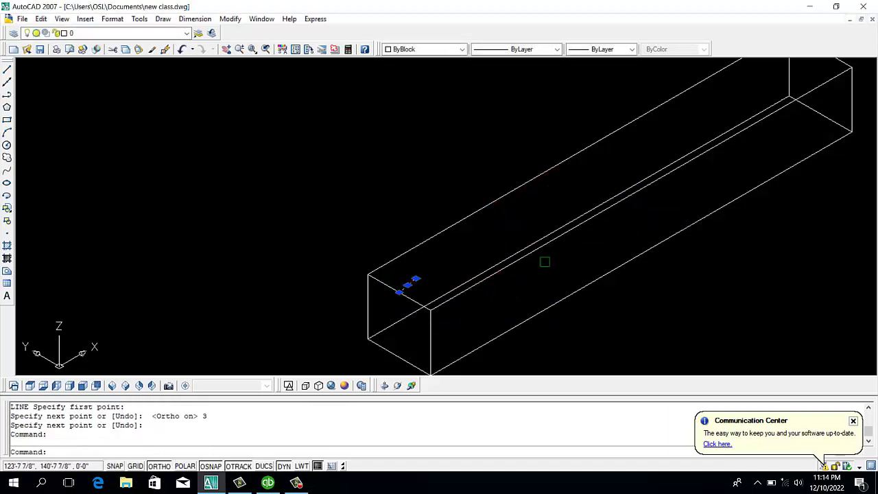
pyautogui.press('Delete')
# Draw a 3-unit guide line in from the block's top edge
pyautogui.write('l')
pyautogui.press('Return')
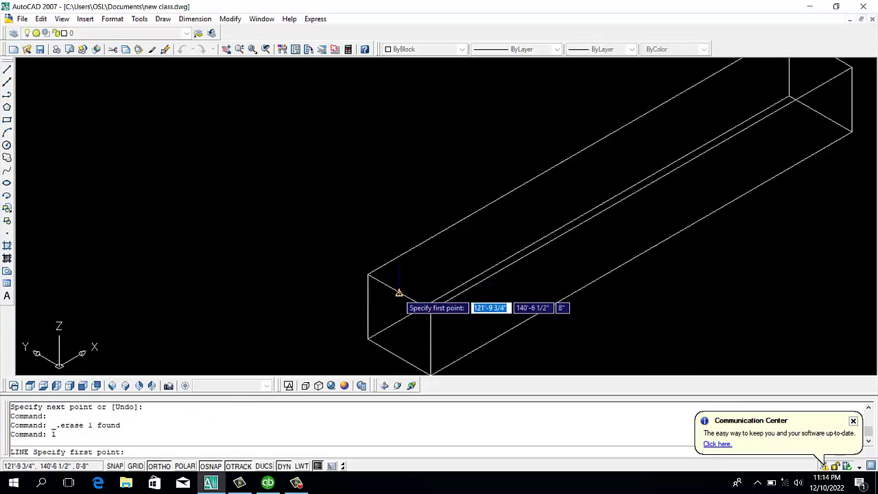
pyautogui.click(557, 201)
pyautogui.write('3')
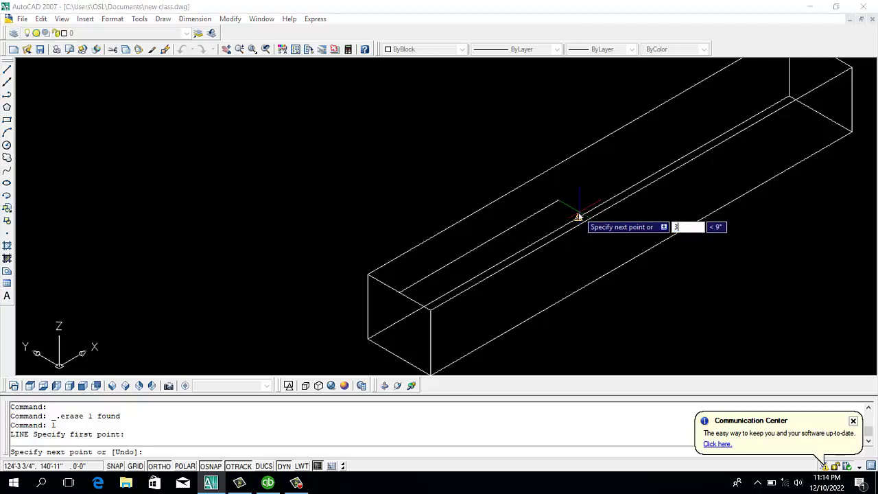
pyautogui.press('Return')
# Draw a radius-2 circle at the guide line's far end and erase the guide line
pyautogui.press('Return')
pyautogui.scroll(2, 402, 291)
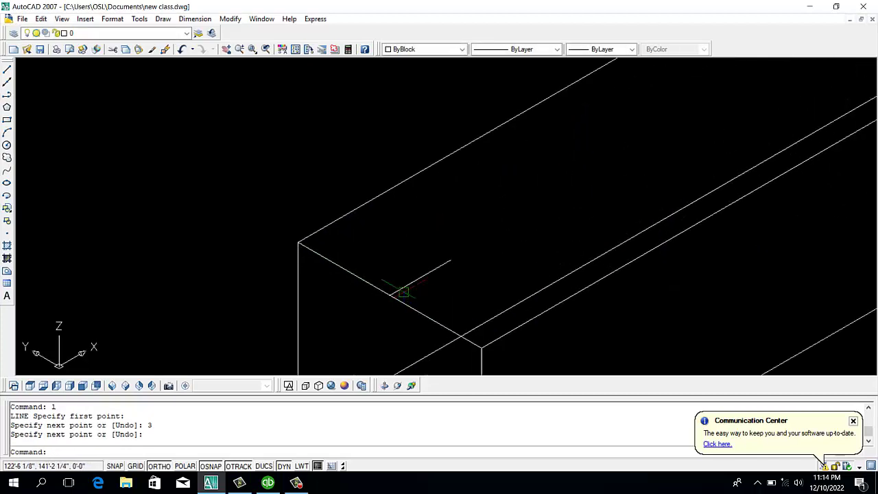
pyautogui.write(' c')
pyautogui.press('Return')
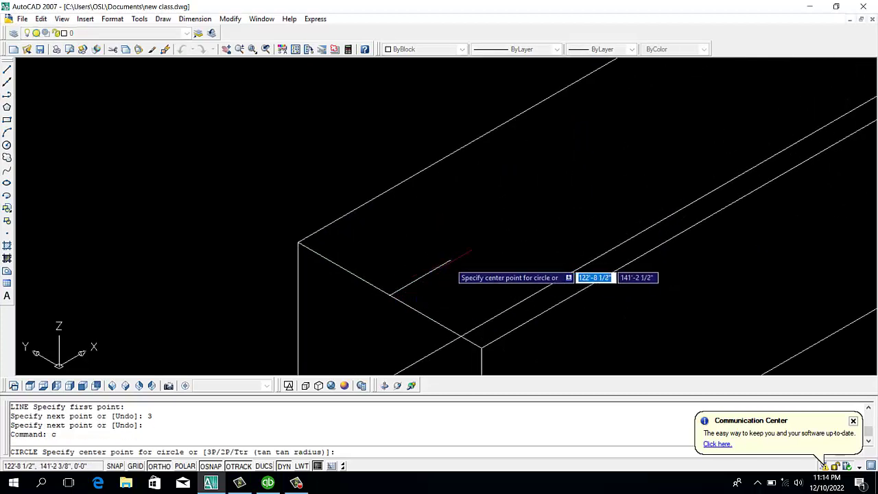
pyautogui.click(450, 260)
pyautogui.write('2')
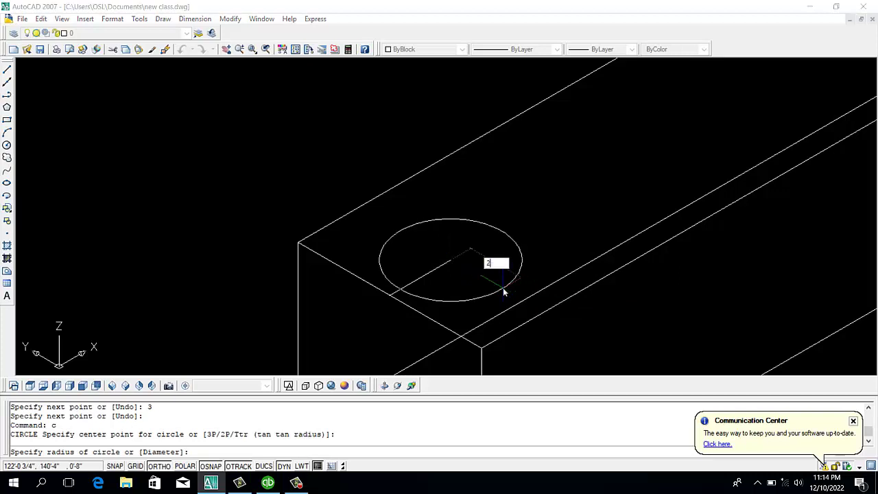
pyautogui.press('Return')
pyautogui.click(454, 263)
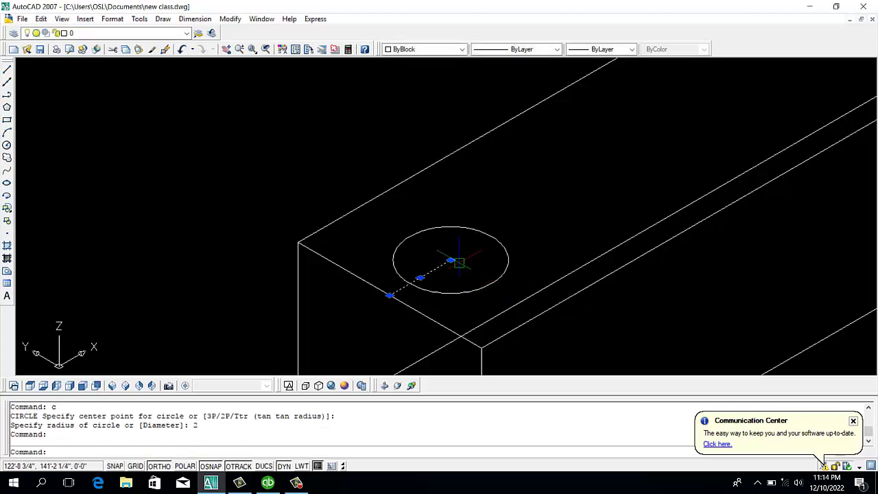
pyautogui.press('Delete')
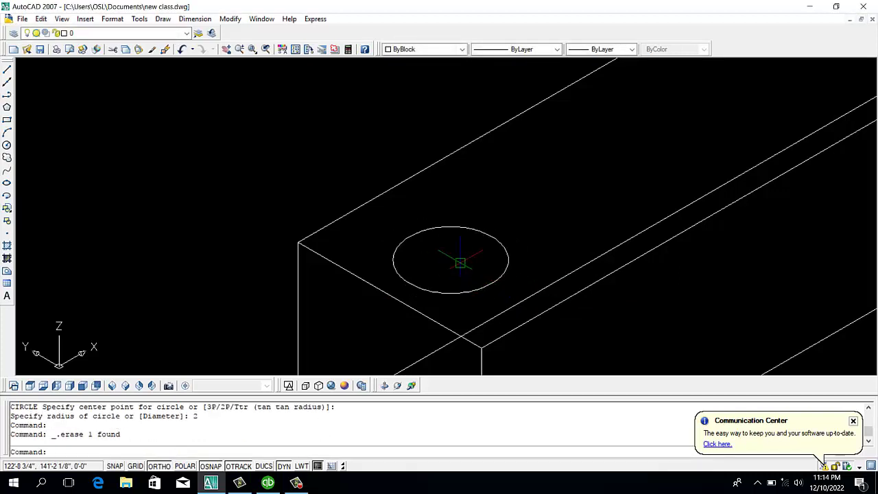
# Extrude the radius-2 circle 2' upward into a cylindrical post
pyautogui.write('ext')
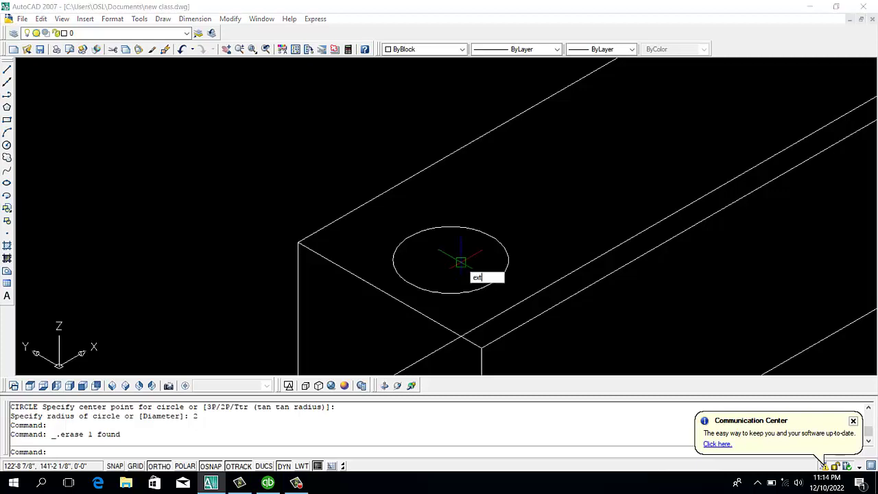
pyautogui.press('Return')
pyautogui.click(506, 268)
pyautogui.press('Return')
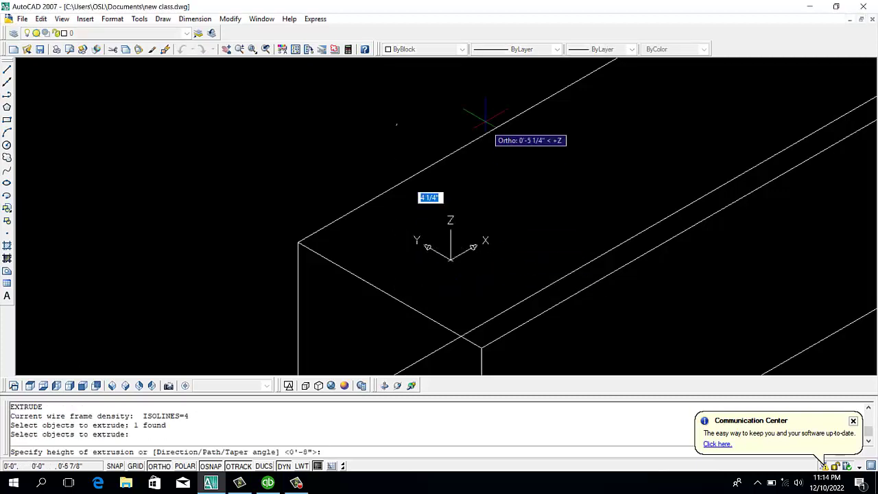
pyautogui.write('2')
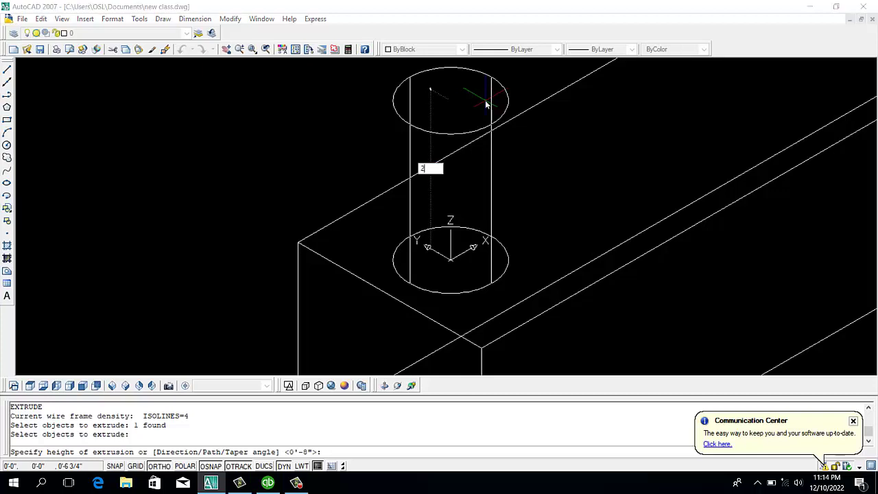
pyautogui.press('Return')
pyautogui.scroll(-5, 439, 123)
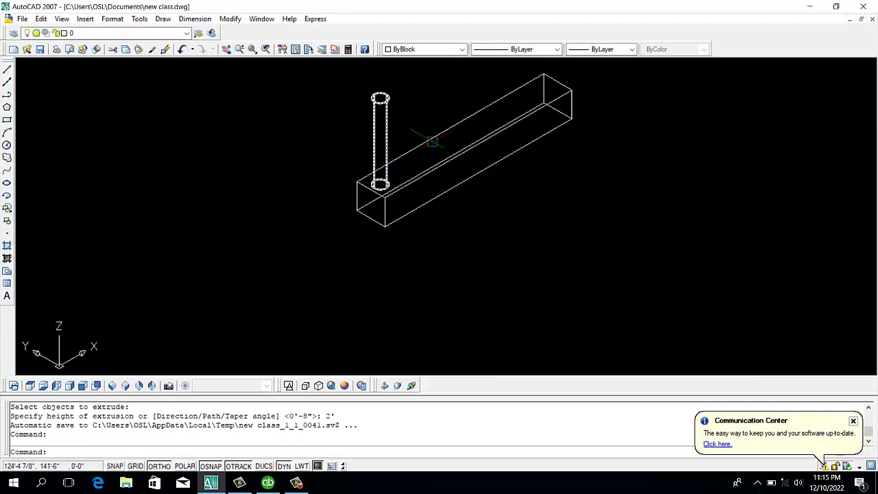
pyautogui.scroll(-3, 457, 156)
pyautogui.scroll(3, 457, 157)
pyautogui.scroll(1, 391, 283)
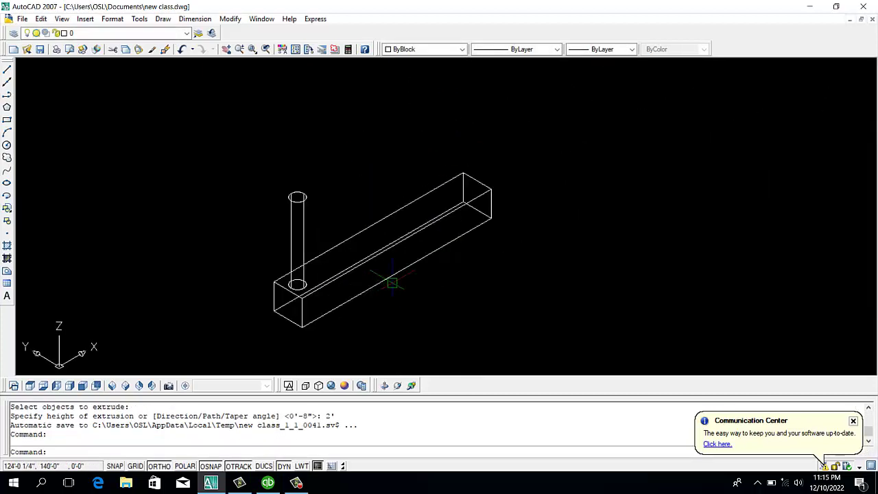
# Mirror the cylindrical post across the tread's middle to its far end, keeping the source post
pyautogui.write('mi')
pyautogui.press('Return')
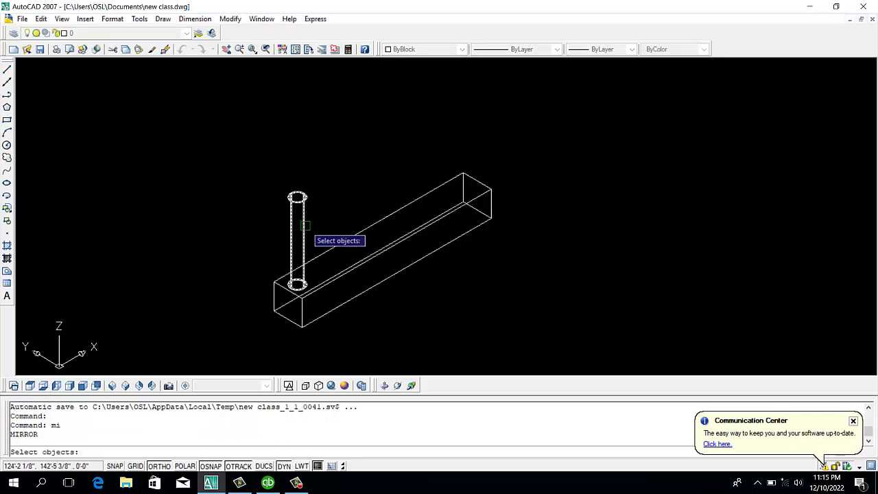
pyautogui.click(304, 225)
pyautogui.press('Return')
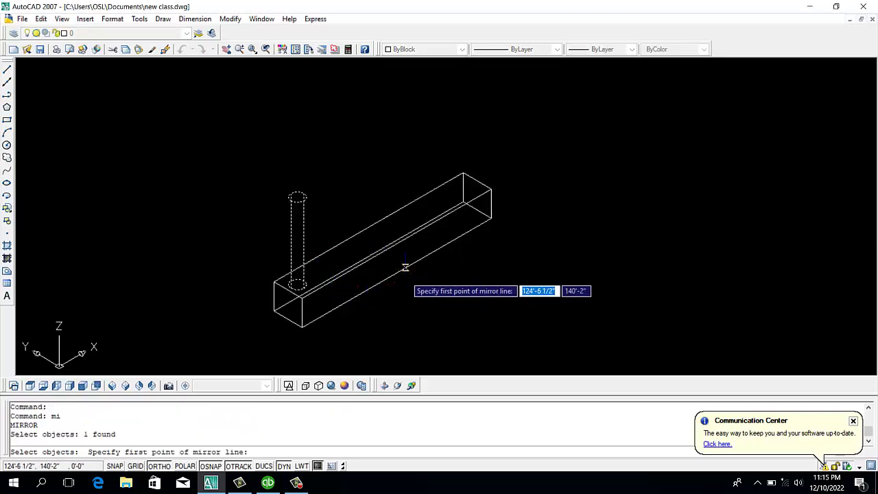
pyautogui.click(396, 272)
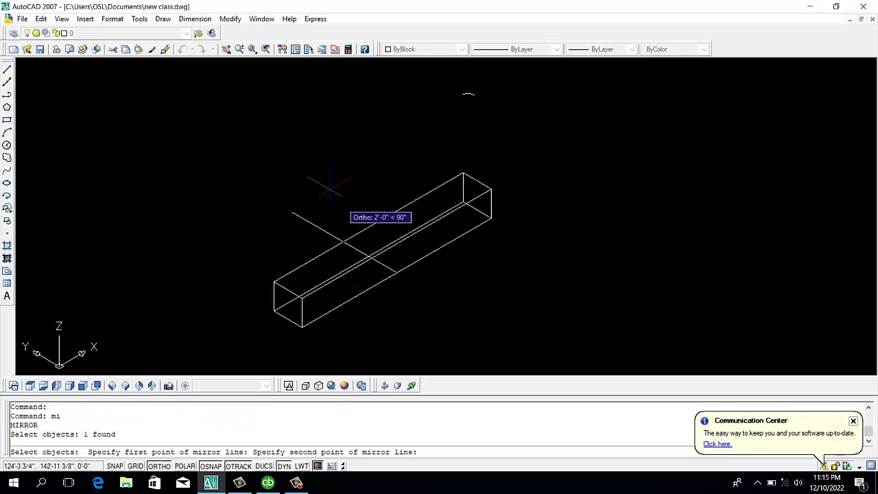
pyautogui.click(187, 153)
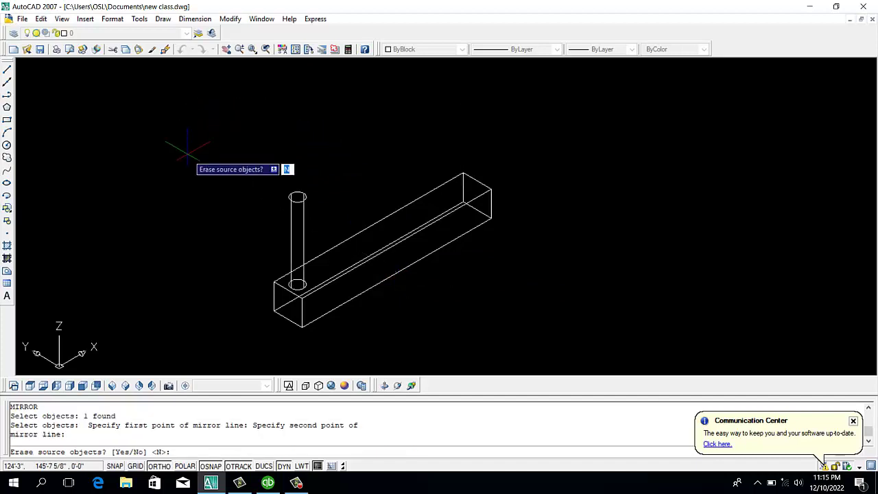
pyautogui.press('Return')
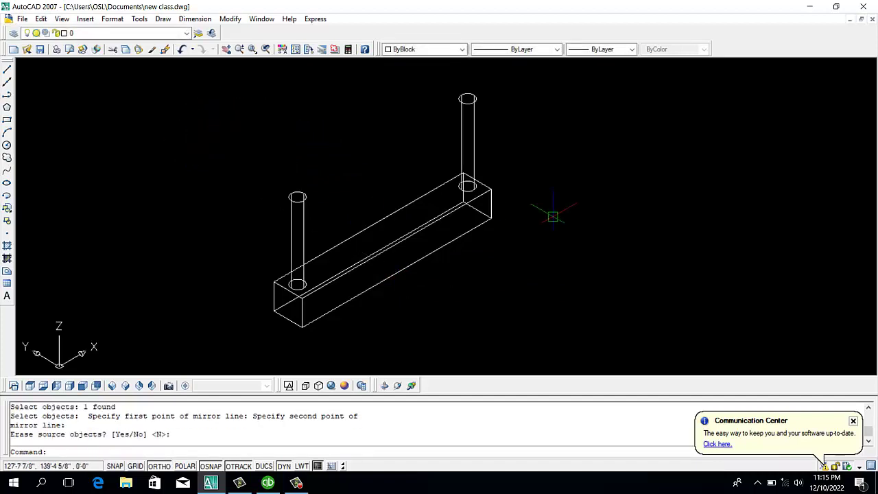
# Copy the tread and both posts from the front corner to three successively higher step positions
pyautogui.write('co')
pyautogui.press('Return')
pyautogui.click(549, 144)
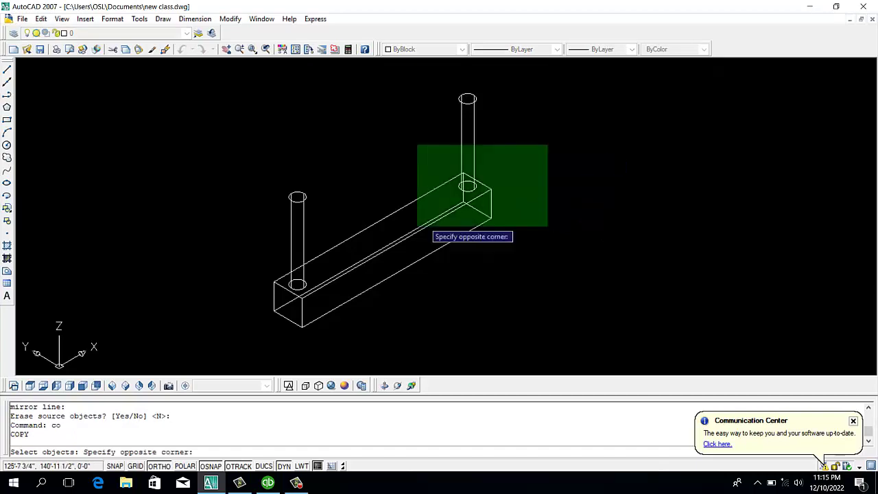
pyautogui.click(237, 317)
pyautogui.press('Return')
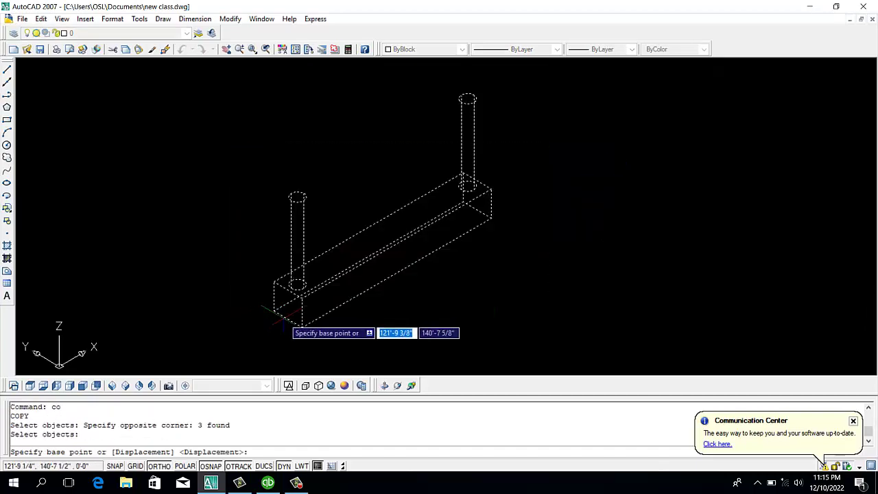
pyautogui.click(302, 327)
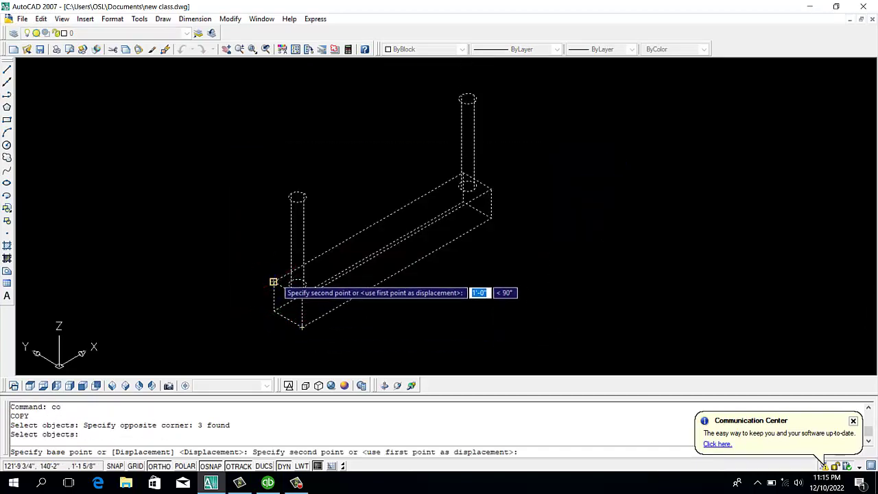
pyautogui.click(249, 234)
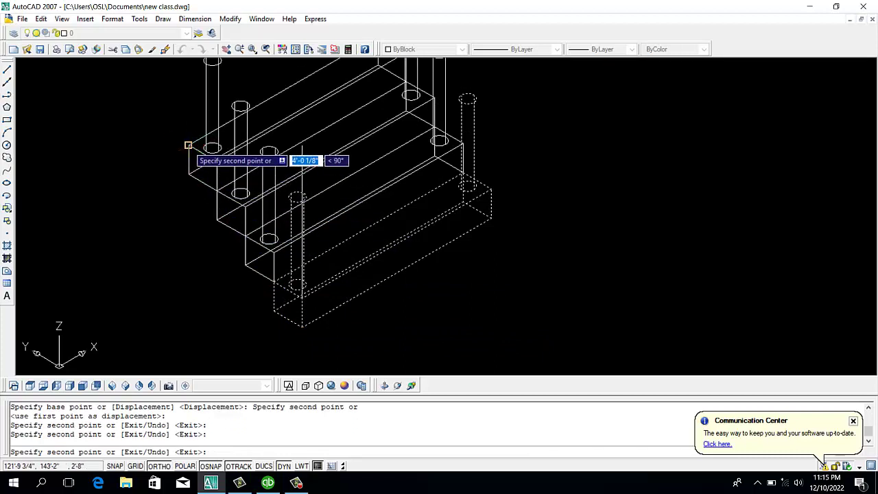
pyautogui.click(191, 146)
pyautogui.click(162, 107)
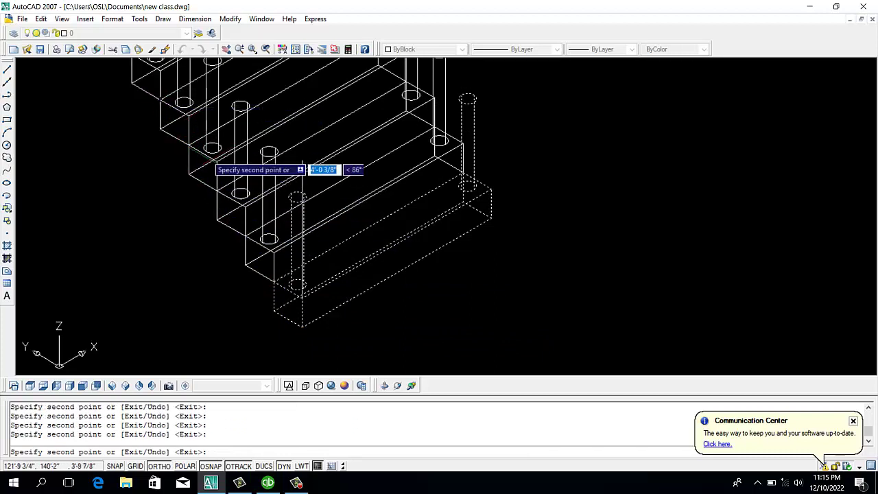
pyautogui.scroll(-3, 214, 162)
pyautogui.scroll(3, 182, 96)
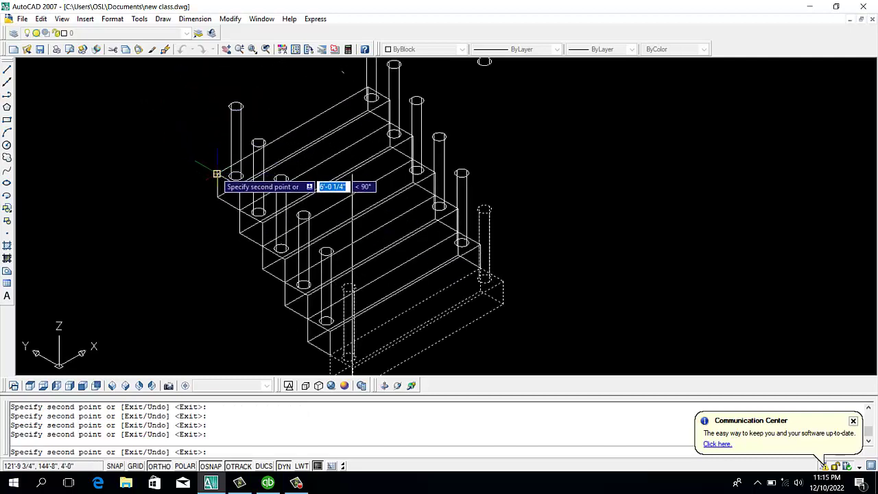
pyautogui.press('Escape')
pyautogui.scroll(-2, 504, 199)
# Draw a circle of radius 2 centred on the lowest post
pyautogui.scroll(-2, 502, 162)
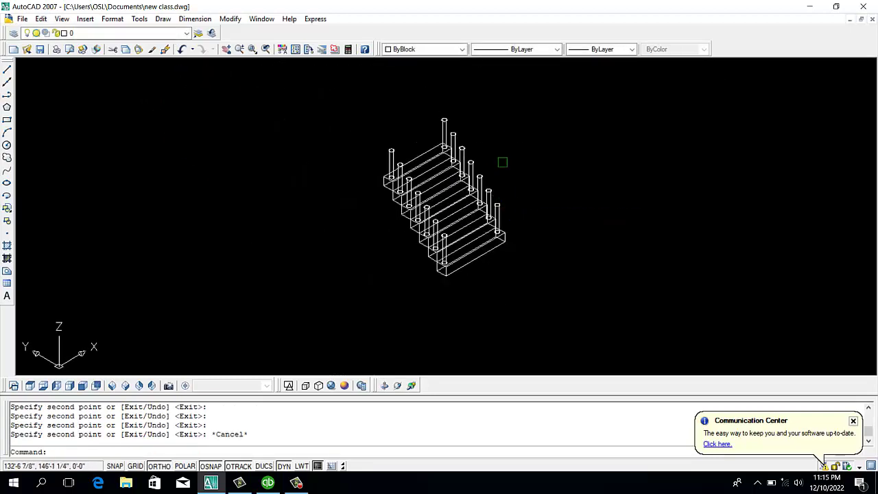
pyautogui.scroll(1, 501, 159)
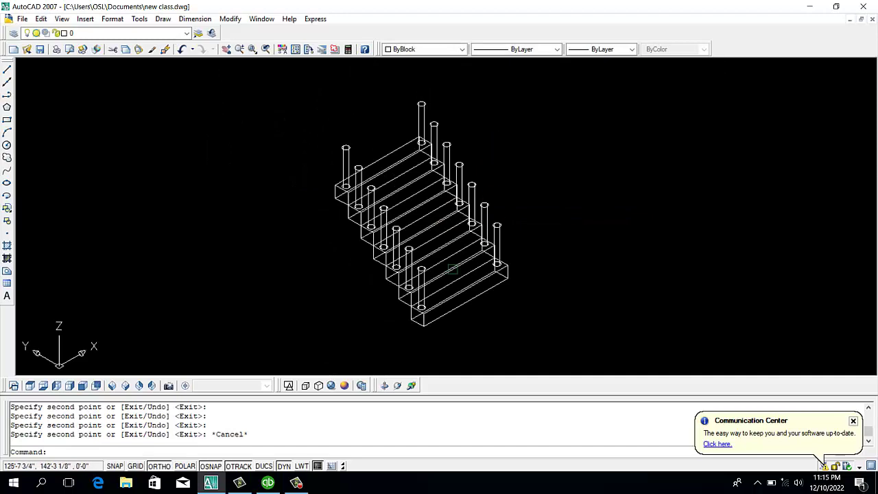
pyautogui.scroll(3, 427, 322)
pyautogui.scroll(2, 428, 318)
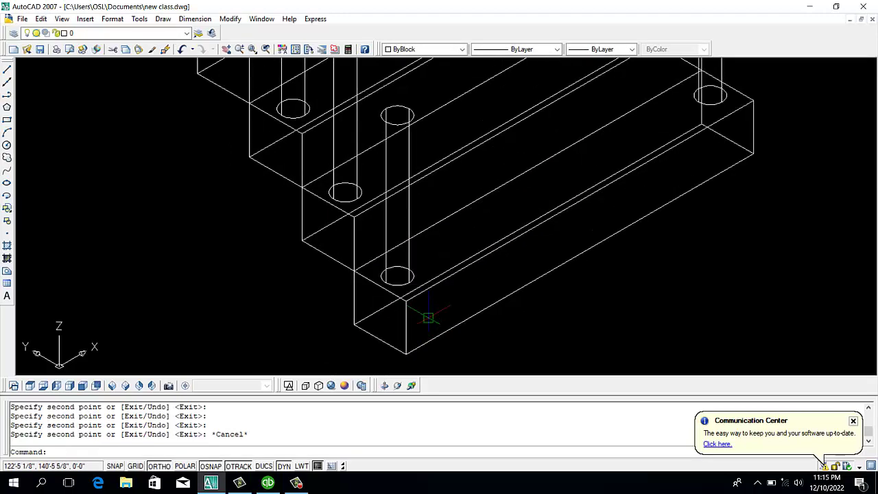
pyautogui.write('c')
pyautogui.press('Return')
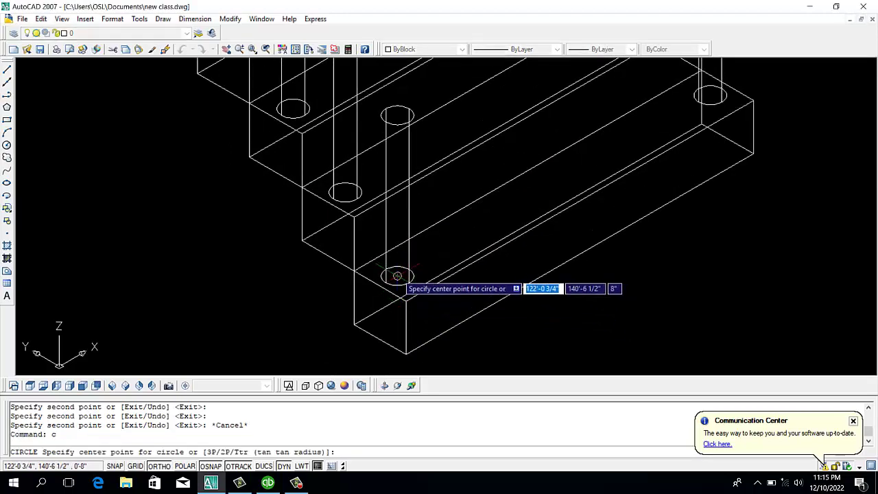
pyautogui.click(397, 276)
pyautogui.write('2')
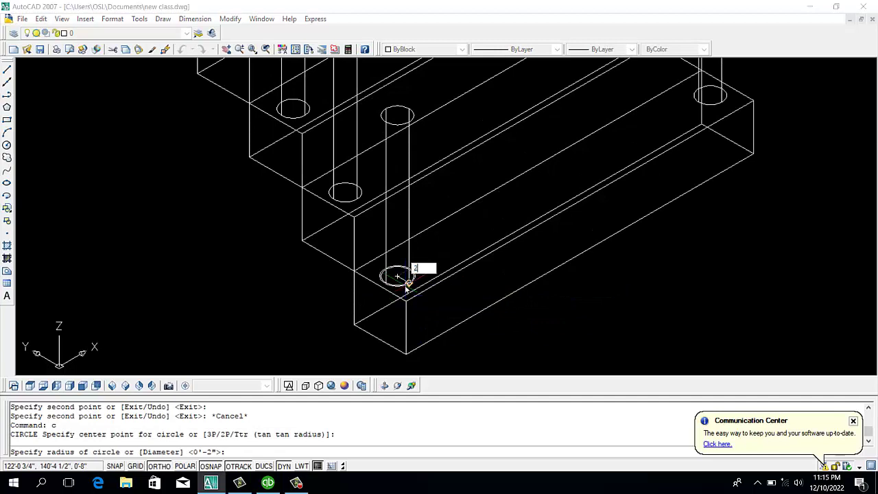
pyautogui.press('Return')
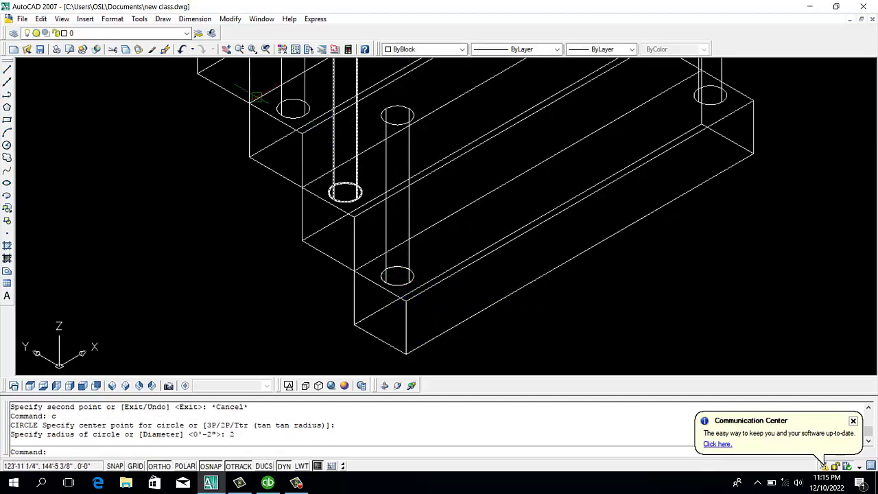
# Draw a 3D polyline from the circle centre through successive post tops to the upper left post
pyautogui.click(164, 18)
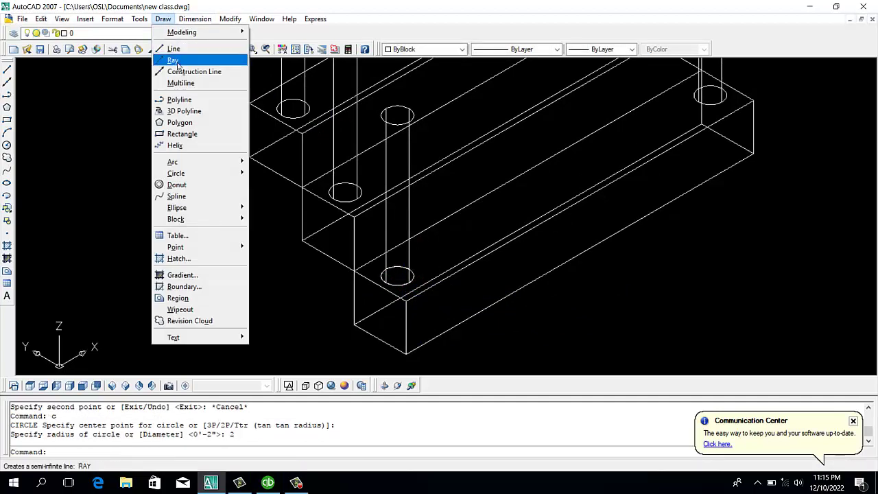
pyautogui.click(191, 112)
pyautogui.click(397, 276)
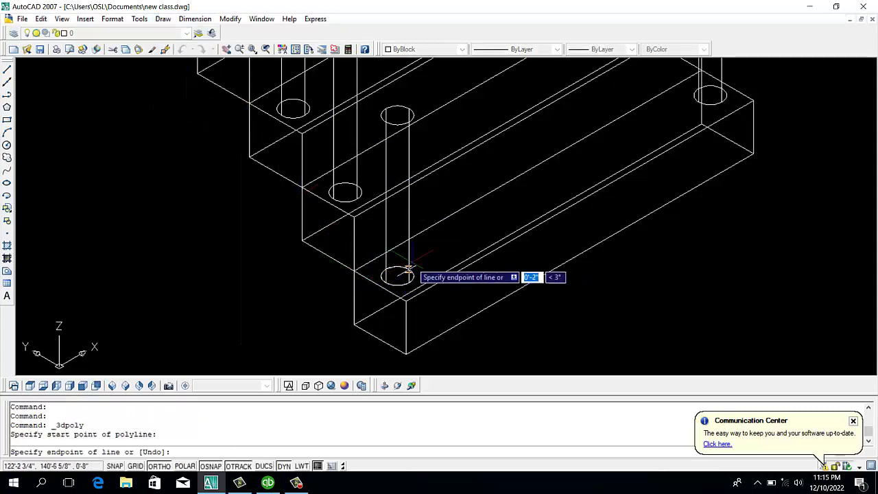
pyautogui.scroll(-2, 401, 267)
pyautogui.scroll(-3, 425, 206)
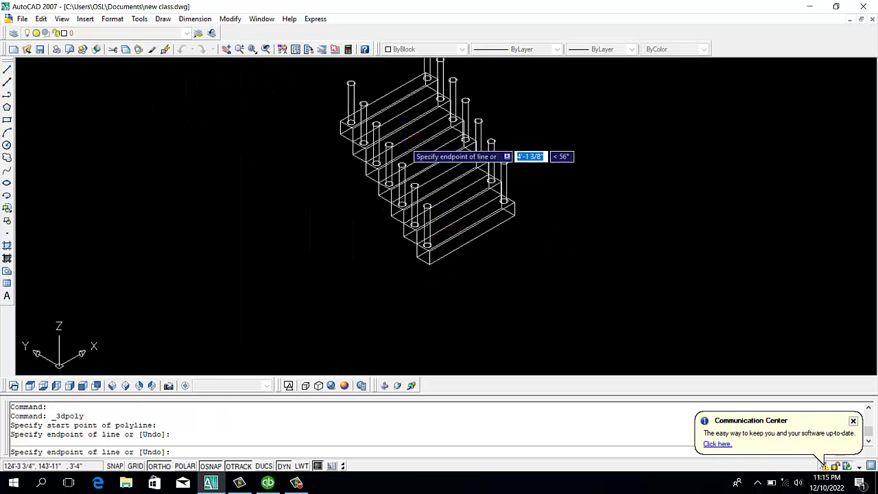
pyautogui.scroll(2, 405, 148)
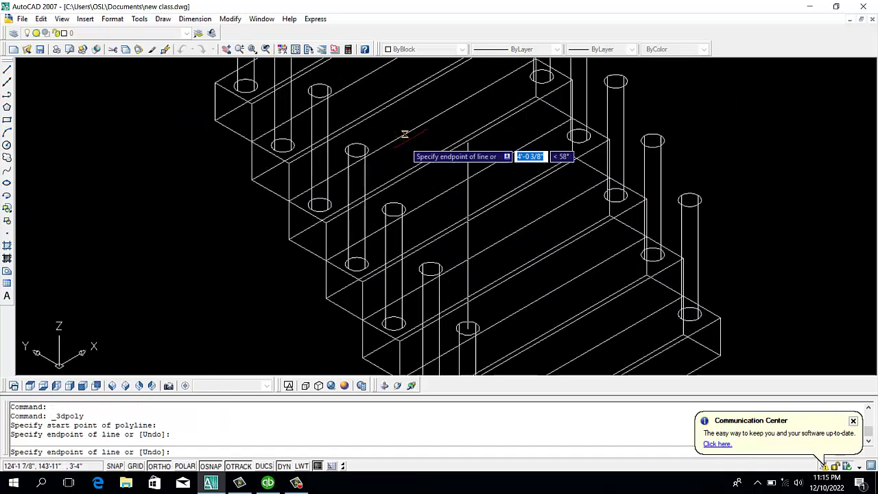
pyautogui.click(430, 268)
pyautogui.click(393, 209)
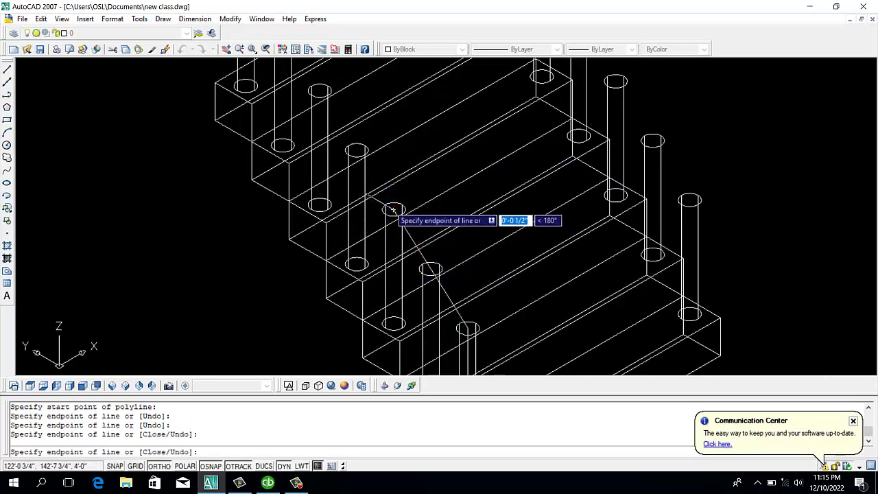
pyautogui.click(356, 150)
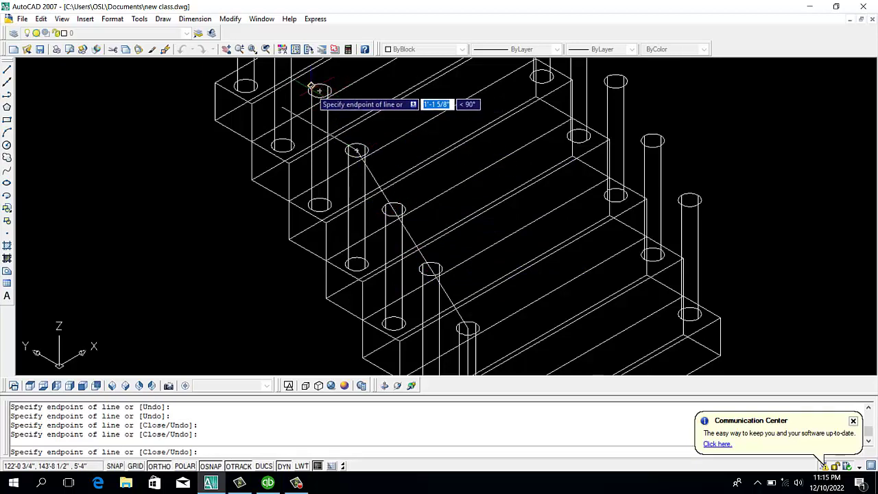
pyautogui.scroll(-5, 319, 91)
pyautogui.scroll(5, 374, 199)
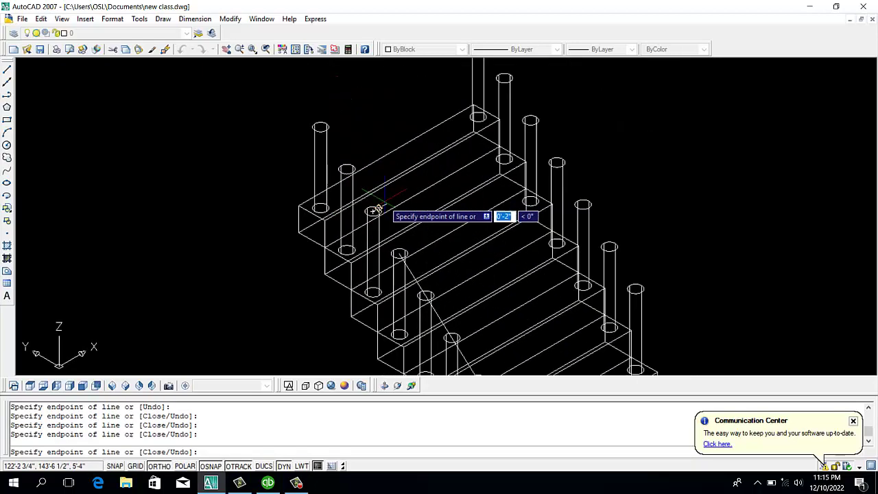
pyautogui.scroll(1, 373, 209)
pyautogui.click(374, 215)
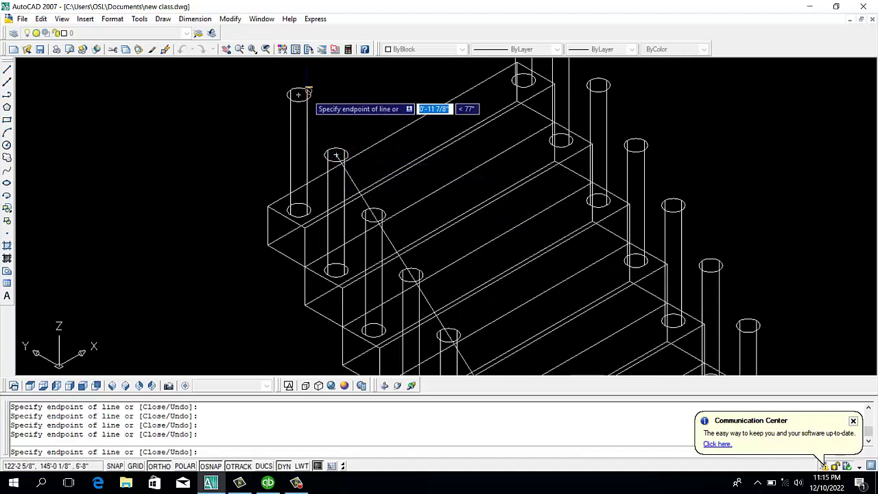
pyautogui.click(298, 94)
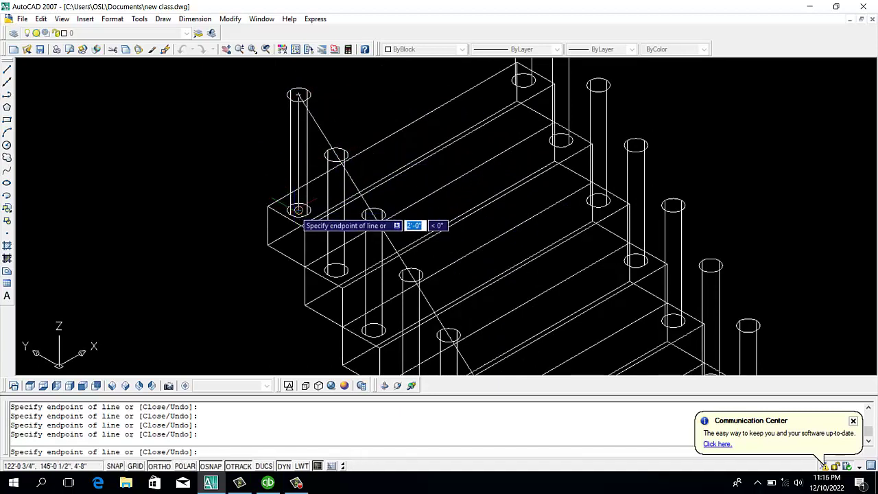
pyautogui.press('Escape')
# Extrude the 2-inch post circle along the sloped 3D polyline path into a solid handrail
pyautogui.scroll(-5, 358, 154)
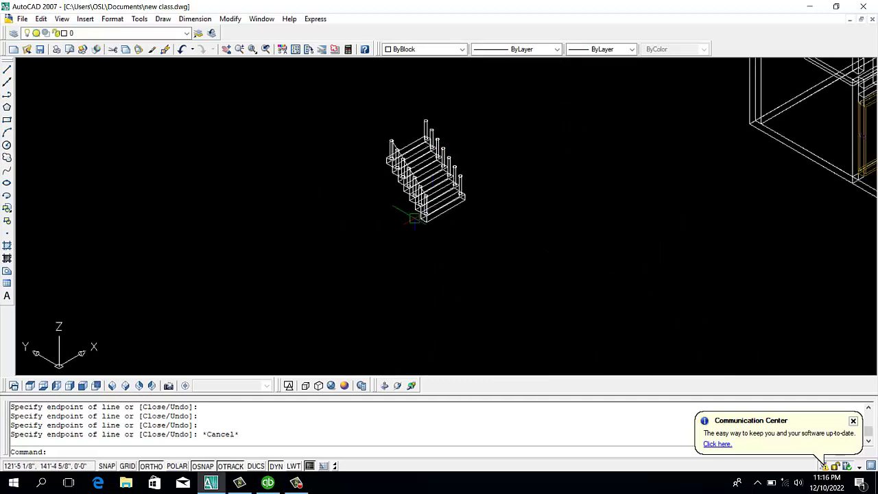
pyautogui.scroll(3, 446, 206)
pyautogui.scroll(3, 446, 205)
pyautogui.write('ext')
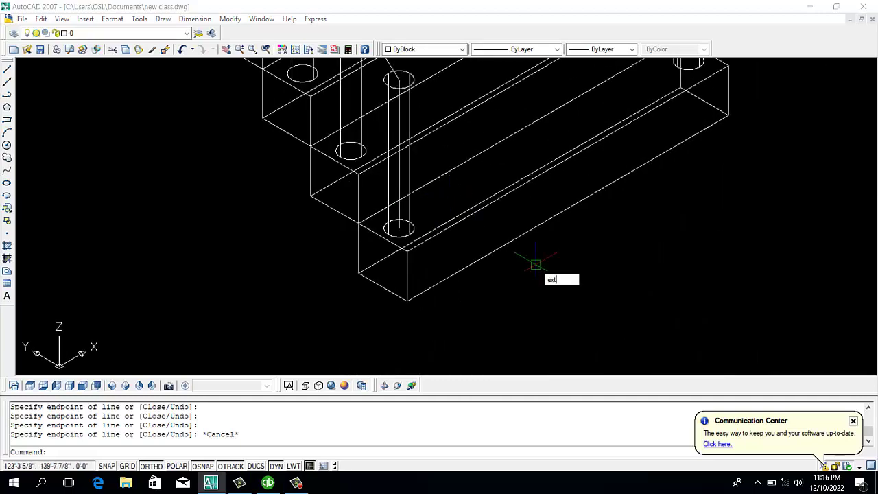
pyautogui.press('Return')
pyautogui.scroll(5, 398, 236)
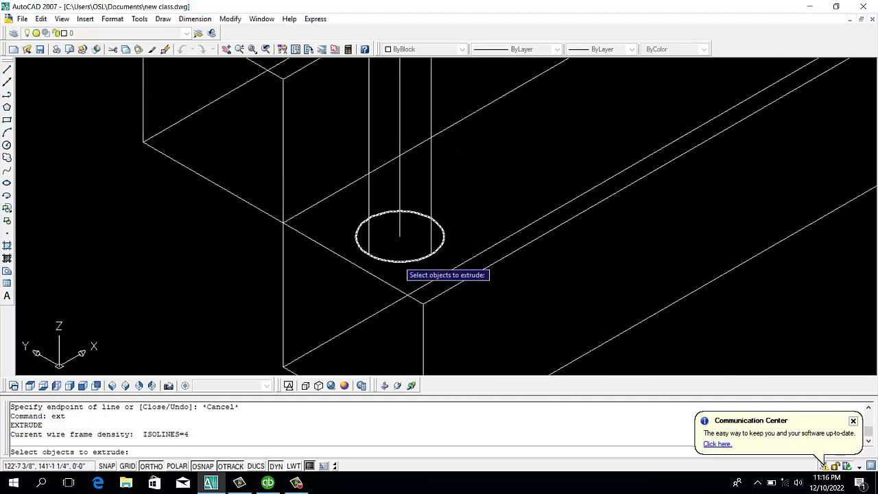
pyautogui.click(398, 258)
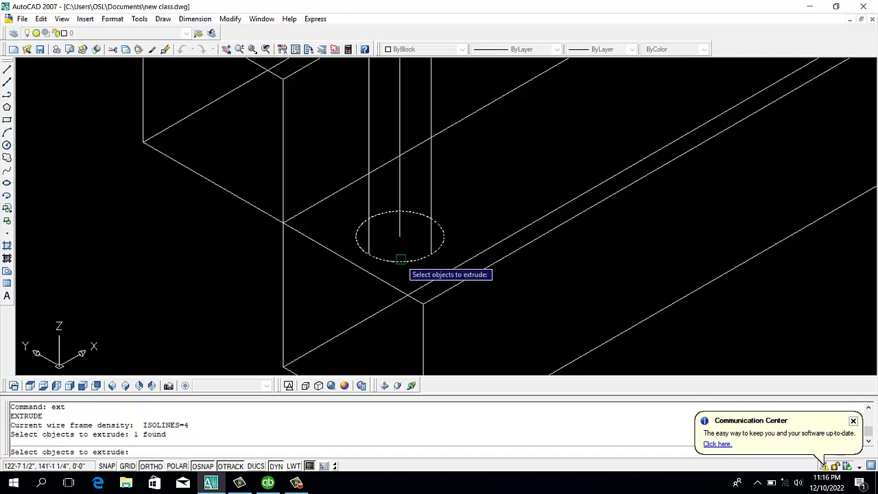
pyautogui.press('Return')
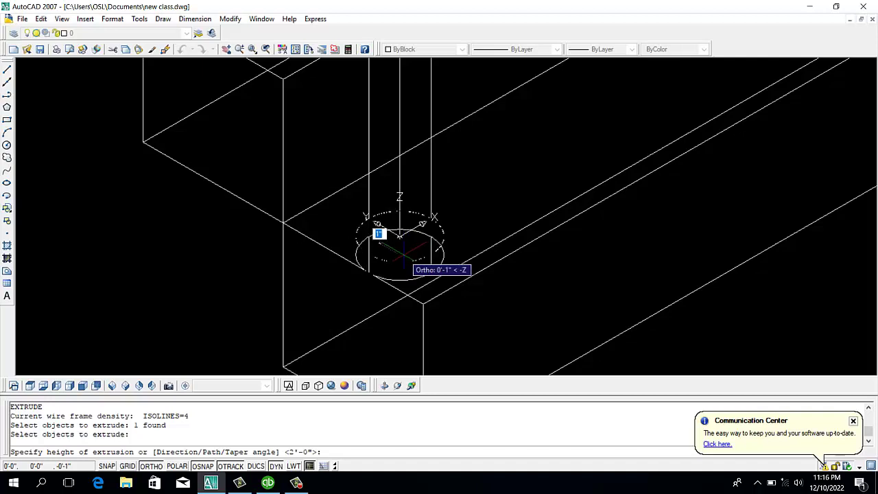
pyautogui.write('p')
pyautogui.press('Return')
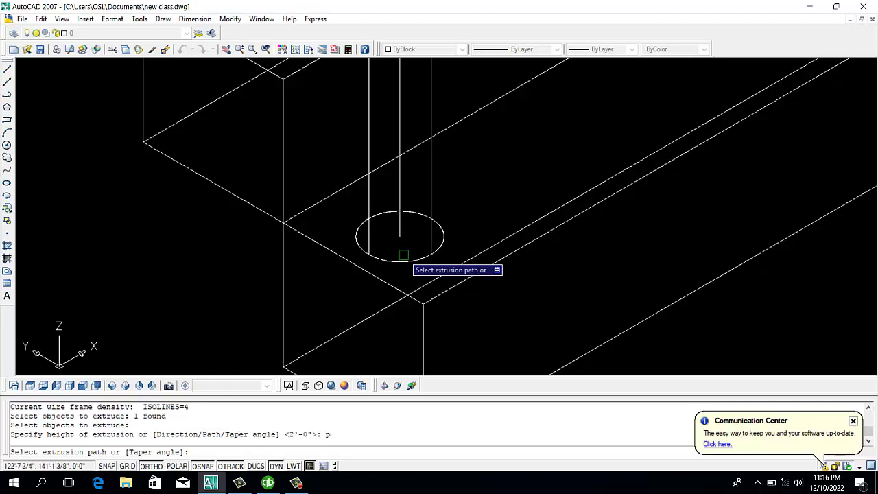
pyautogui.click(398, 181)
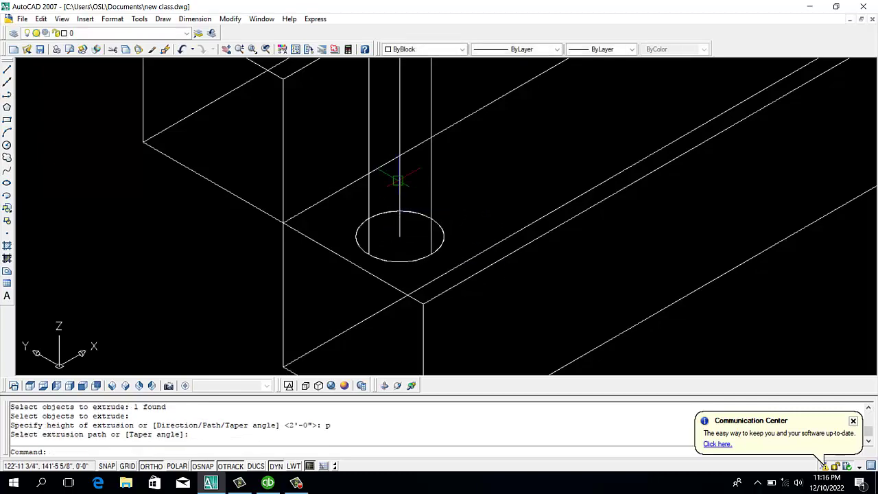
pyautogui.scroll(-3, 398, 181)
pyautogui.scroll(-2, 440, 227)
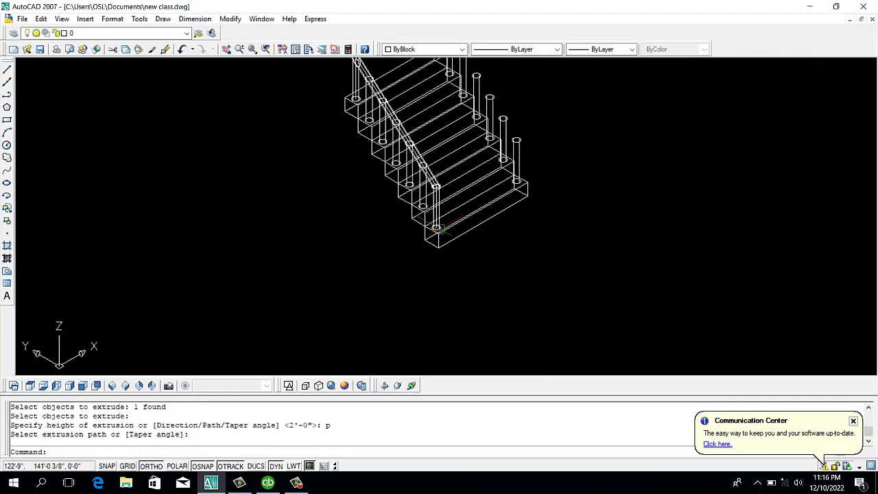
pyautogui.click(343, 386)
pyautogui.scroll(3, 411, 134)
pyautogui.scroll(2, 417, 136)
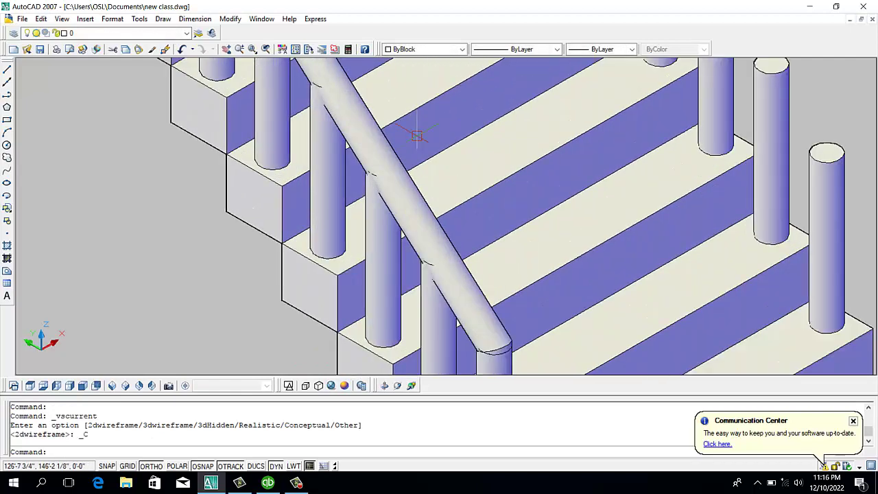
pyautogui.scroll(-3, 416, 136)
pyautogui.scroll(-1, 425, 148)
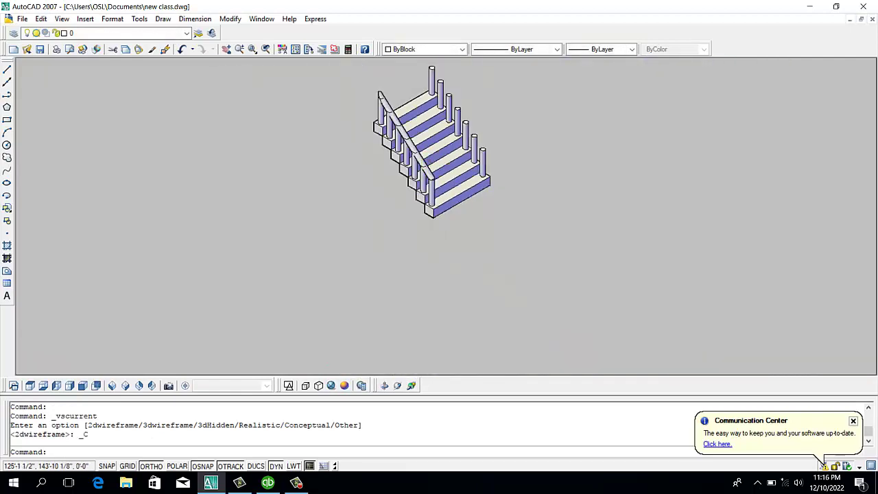
pyautogui.scroll(-1, 439, 154)
pyautogui.scroll(2, 458, 163)
pyautogui.scroll(3, 458, 162)
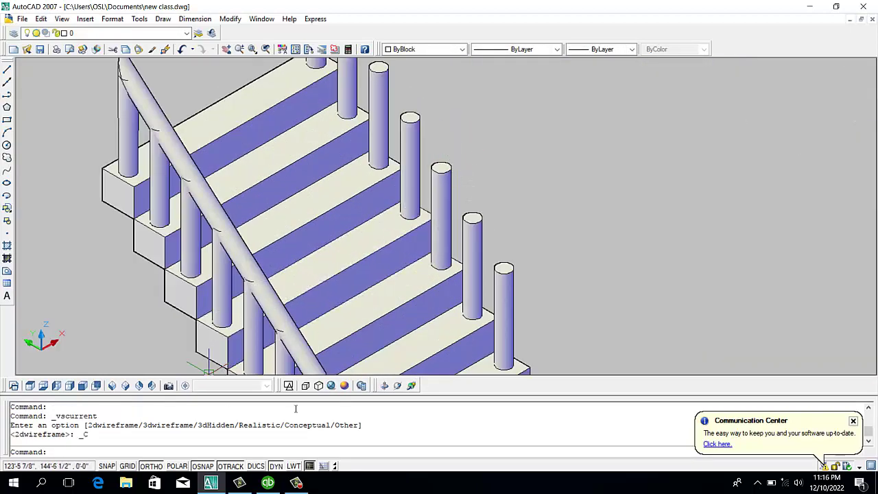
pyautogui.click(288, 387)
pyautogui.scroll(-3, 563, 275)
# Draw a radius-2 circle at the second side's lowest post base and start a 3D polyline
pyautogui.scroll(5, 542, 315)
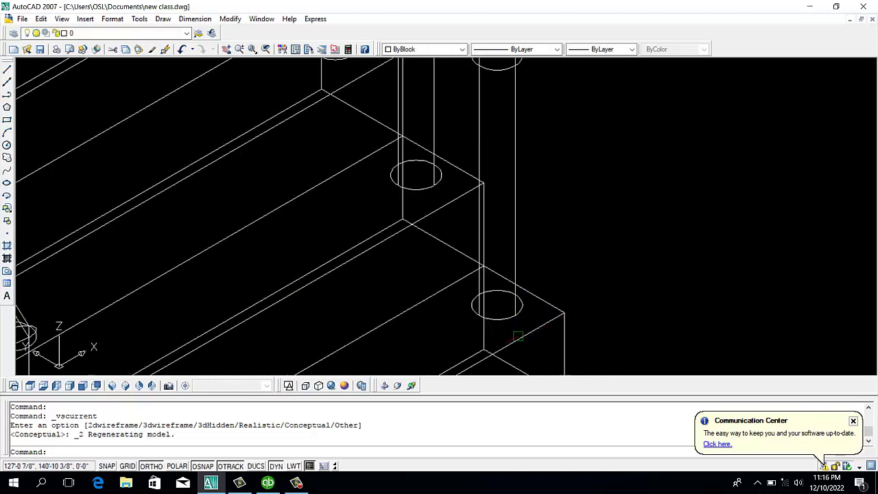
pyautogui.write('c')
pyautogui.press('Return')
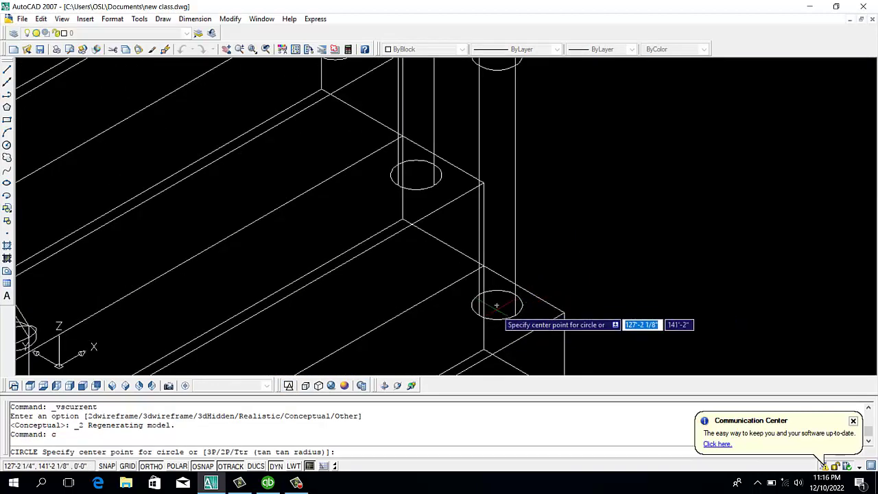
pyautogui.click(497, 305)
pyautogui.write('2')
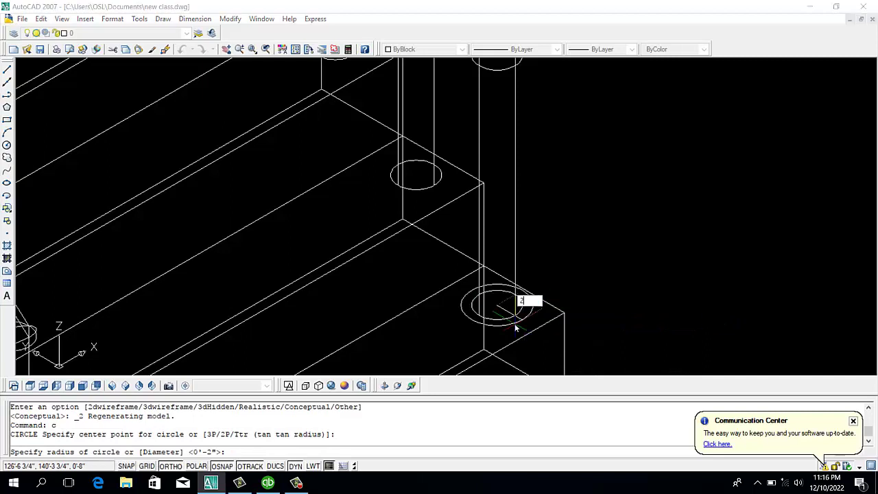
pyautogui.press('Return')
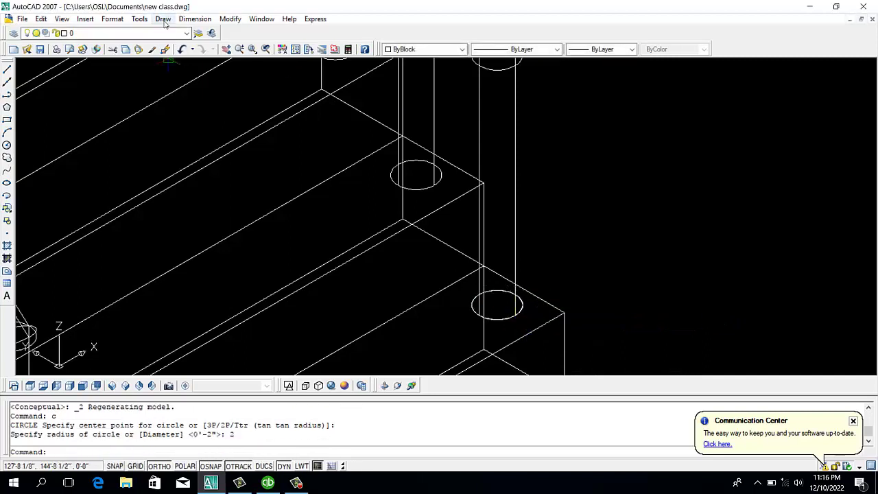
pyautogui.click(163, 19)
pyautogui.click(184, 110)
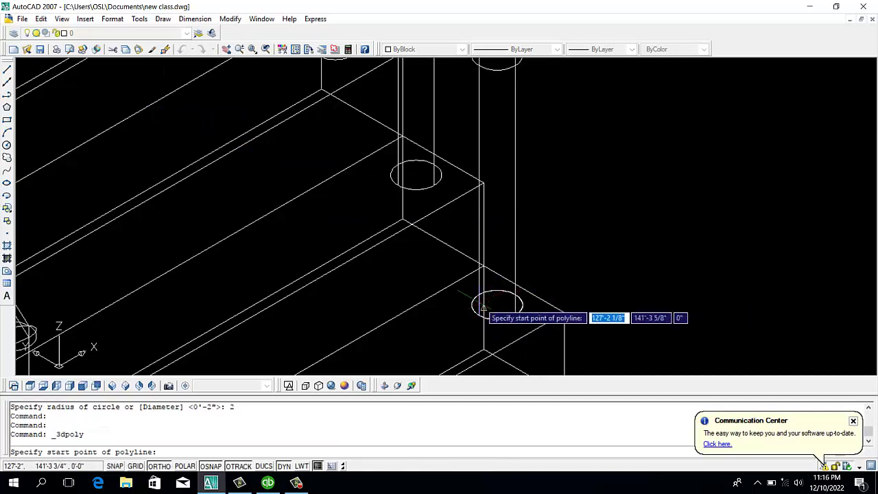
# Run the 3D polyline from the circle centre through each post top to the tallest post
pyautogui.click(496, 305)
pyautogui.scroll(-3, 508, 254)
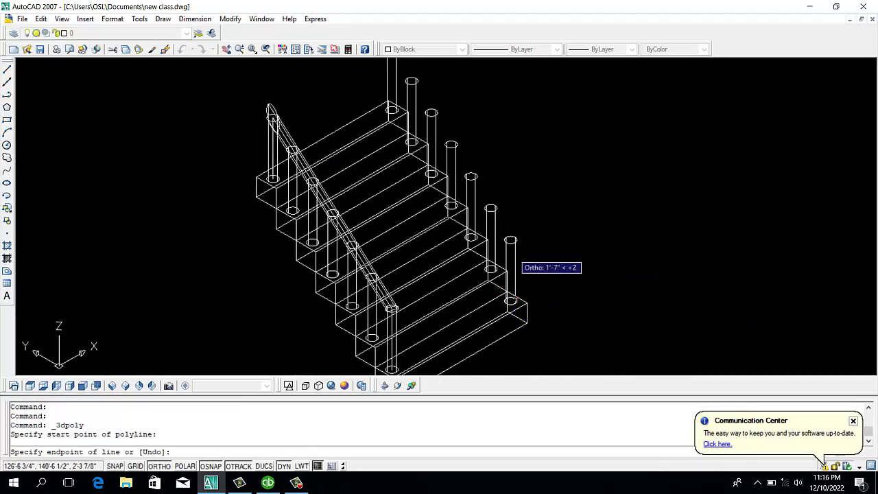
pyautogui.scroll(3, 507, 250)
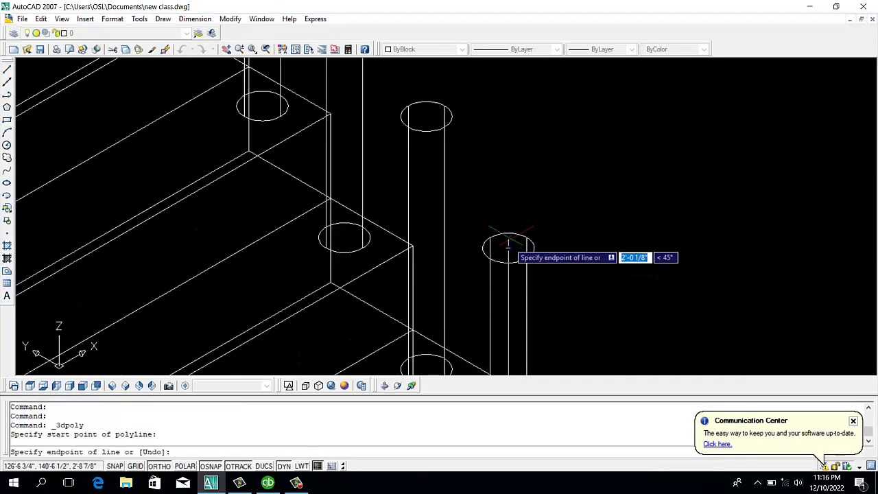
pyautogui.click(426, 117)
pyautogui.scroll(-3, 456, 199)
pyautogui.scroll(3, 425, 158)
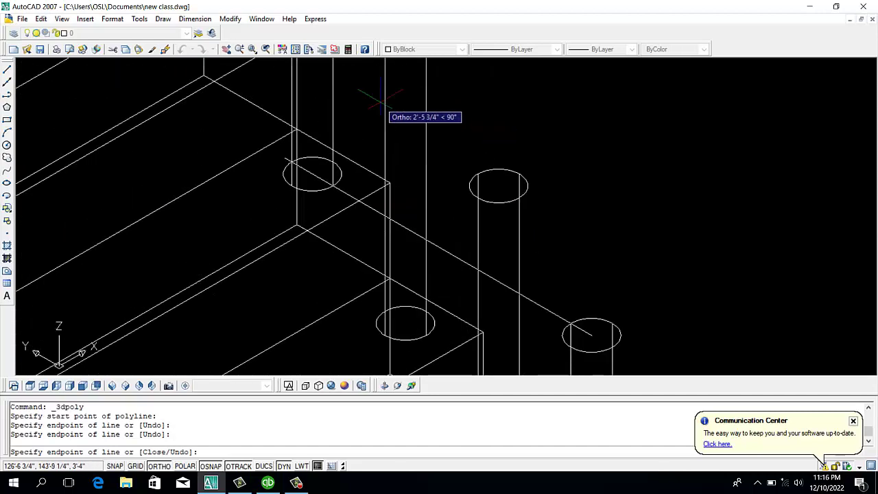
pyautogui.click(493, 184)
pyautogui.scroll(-3, 507, 192)
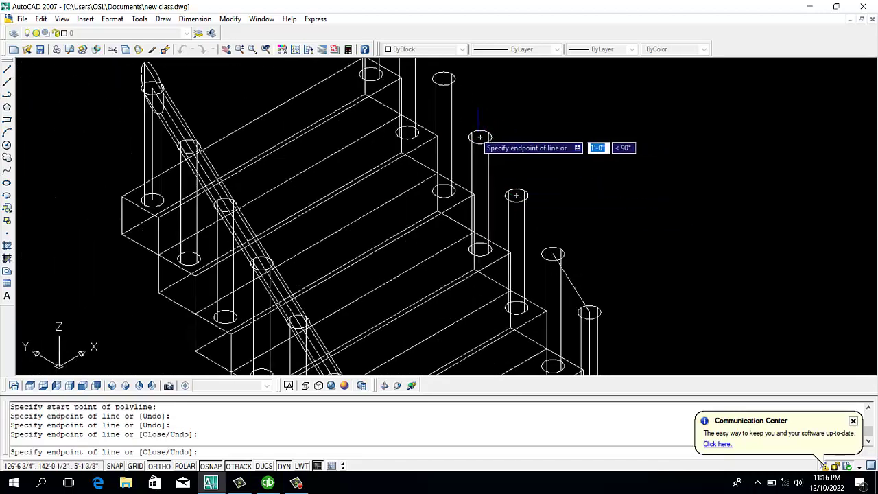
pyautogui.click(479, 137)
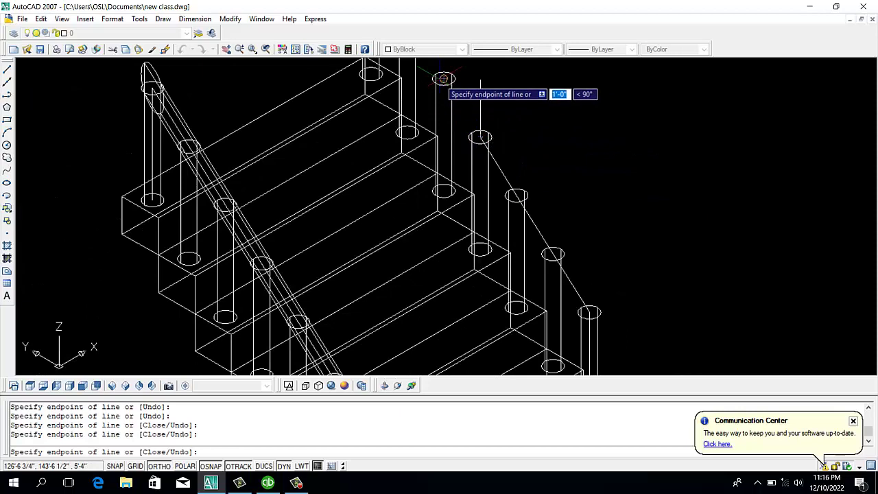
pyautogui.scroll(-3, 474, 137)
pyautogui.scroll(2, 490, 254)
pyautogui.scroll(2, 491, 268)
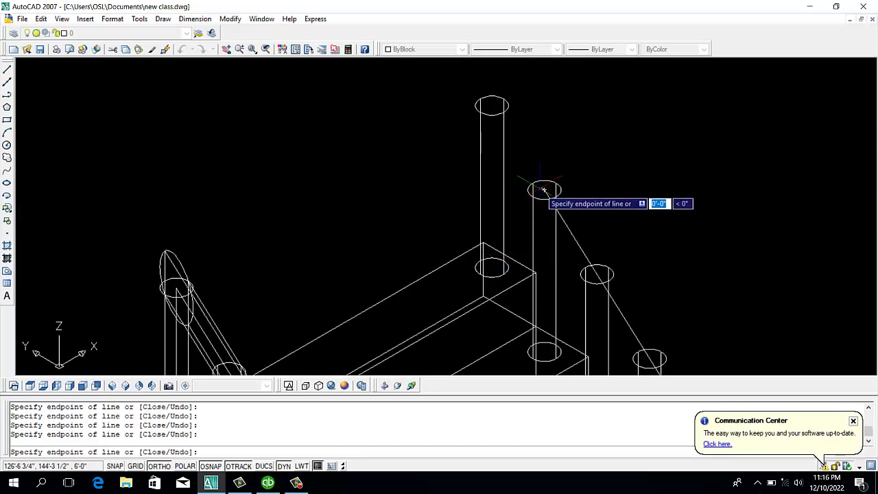
pyautogui.click(491, 105)
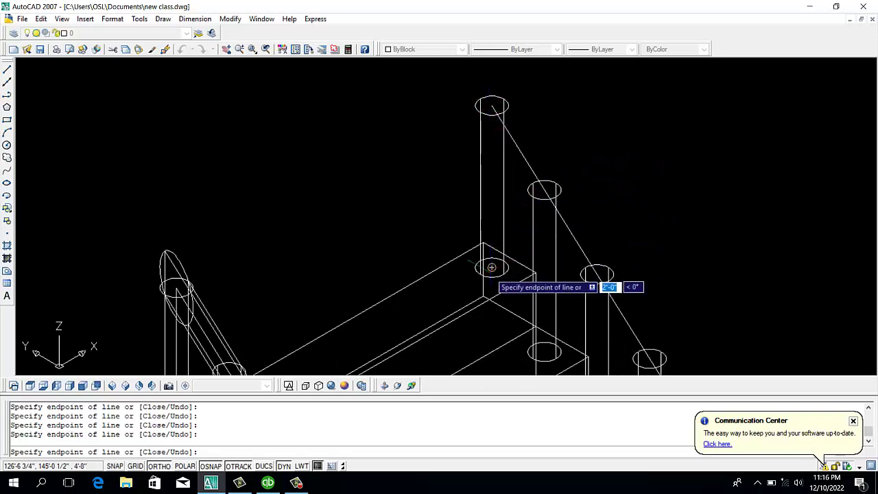
pyautogui.press('Escape')
pyautogui.scroll(-3, 470, 164)
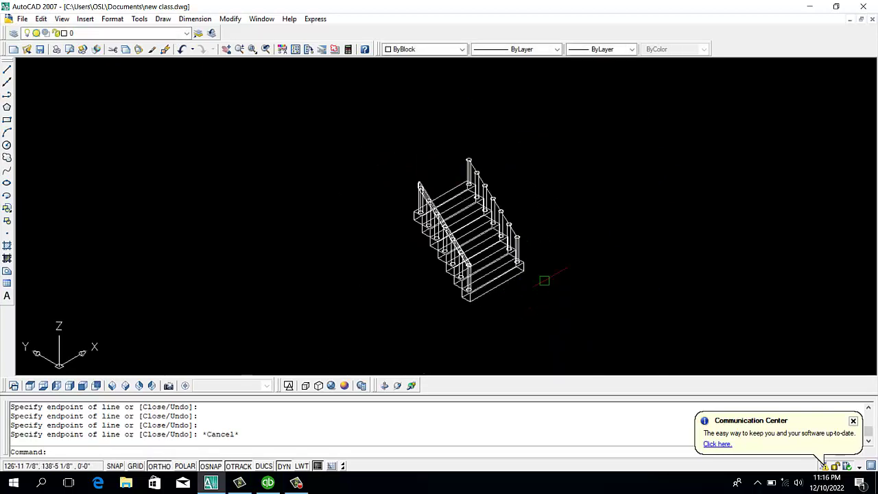
pyautogui.scroll(4, 509, 319)
# Extrude the second 2-inch circle along the new 3D polyline to form the second handrail
pyautogui.scroll(3, 509, 320)
pyautogui.write('ext')
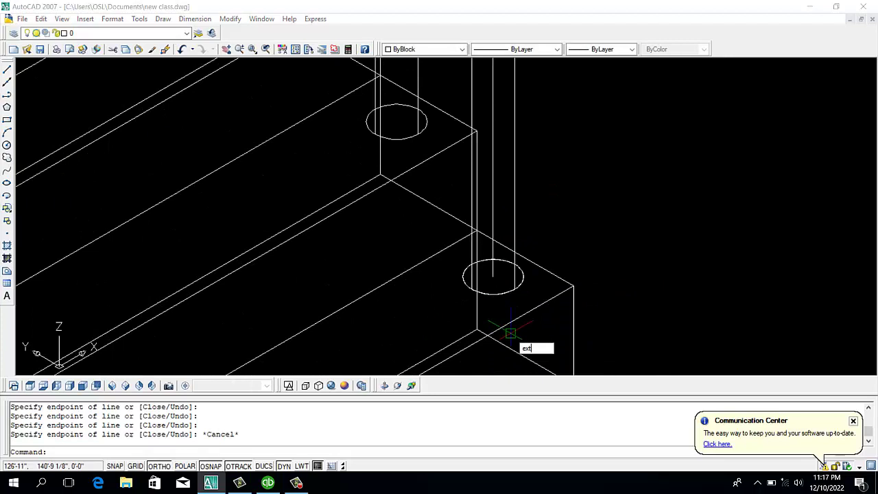
pyautogui.press('Return')
pyautogui.click(505, 294)
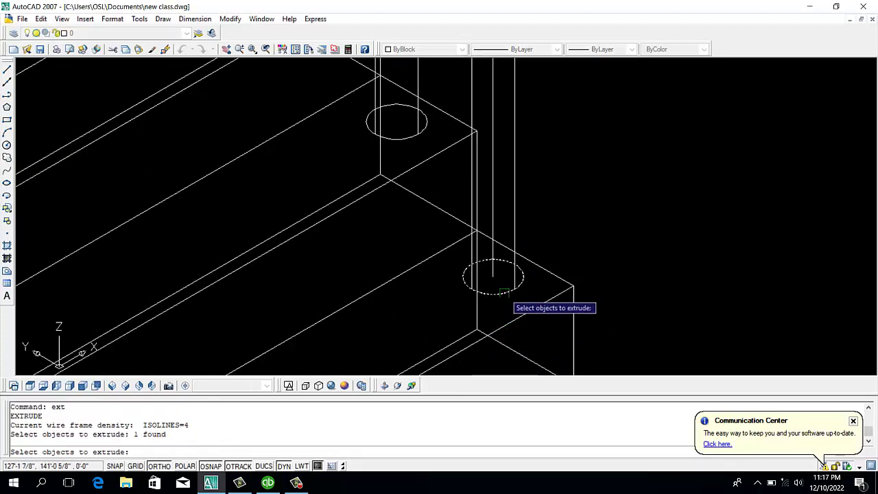
pyautogui.press('Return')
pyautogui.write('p')
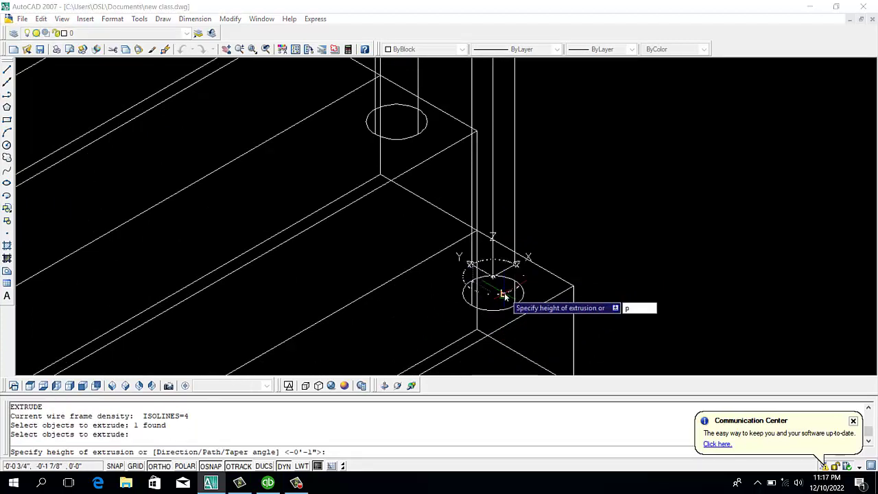
pyautogui.press('Return')
pyautogui.click(493, 169)
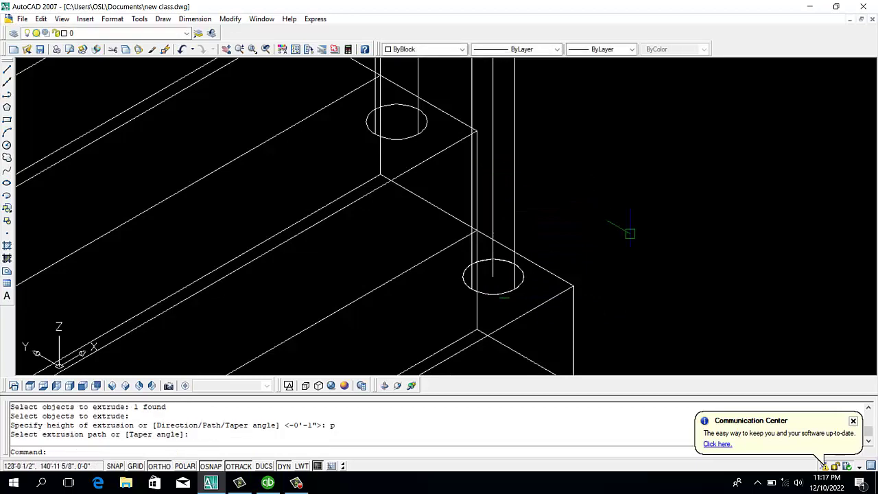
# Display the finished staircase in the Conceptual visual style
pyautogui.scroll(-5, 673, 210)
pyautogui.click(344, 386)
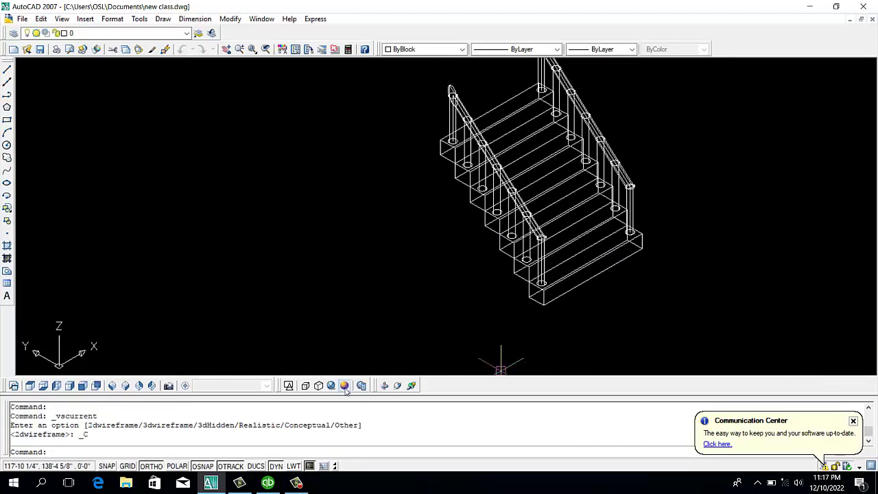
pyautogui.scroll(3, 621, 137)
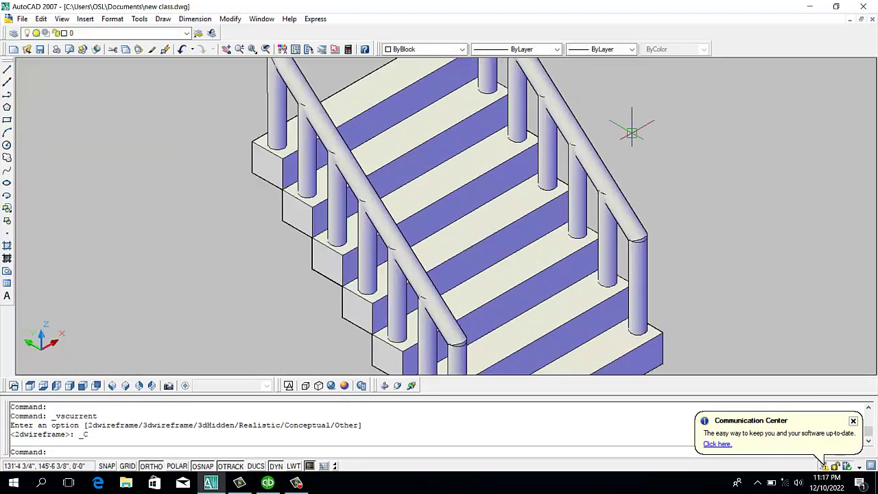
pyautogui.click(302, 484)
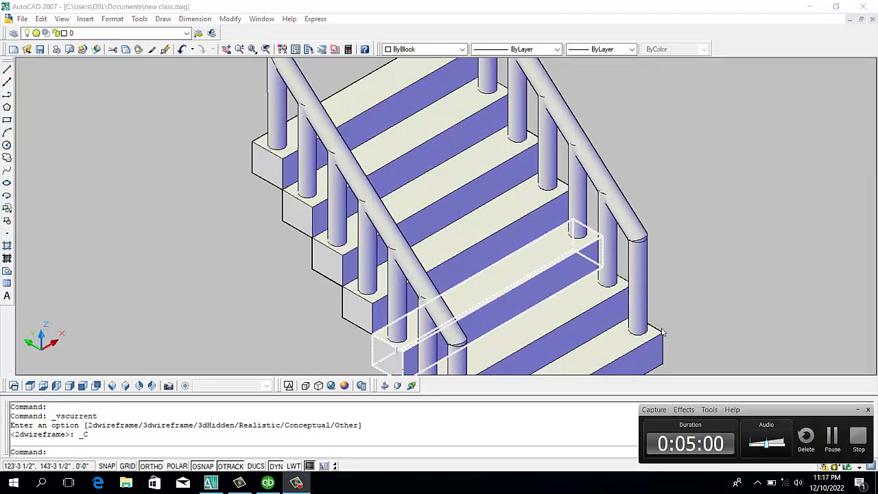
pyautogui.click(857, 437)
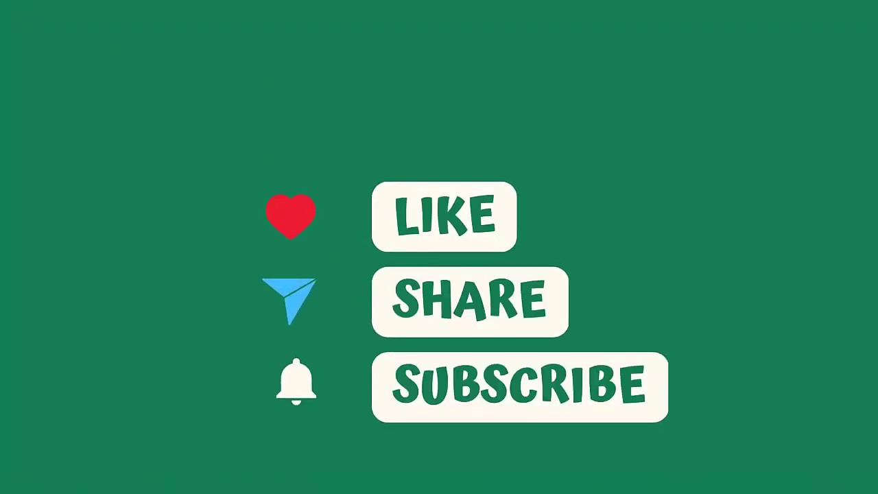